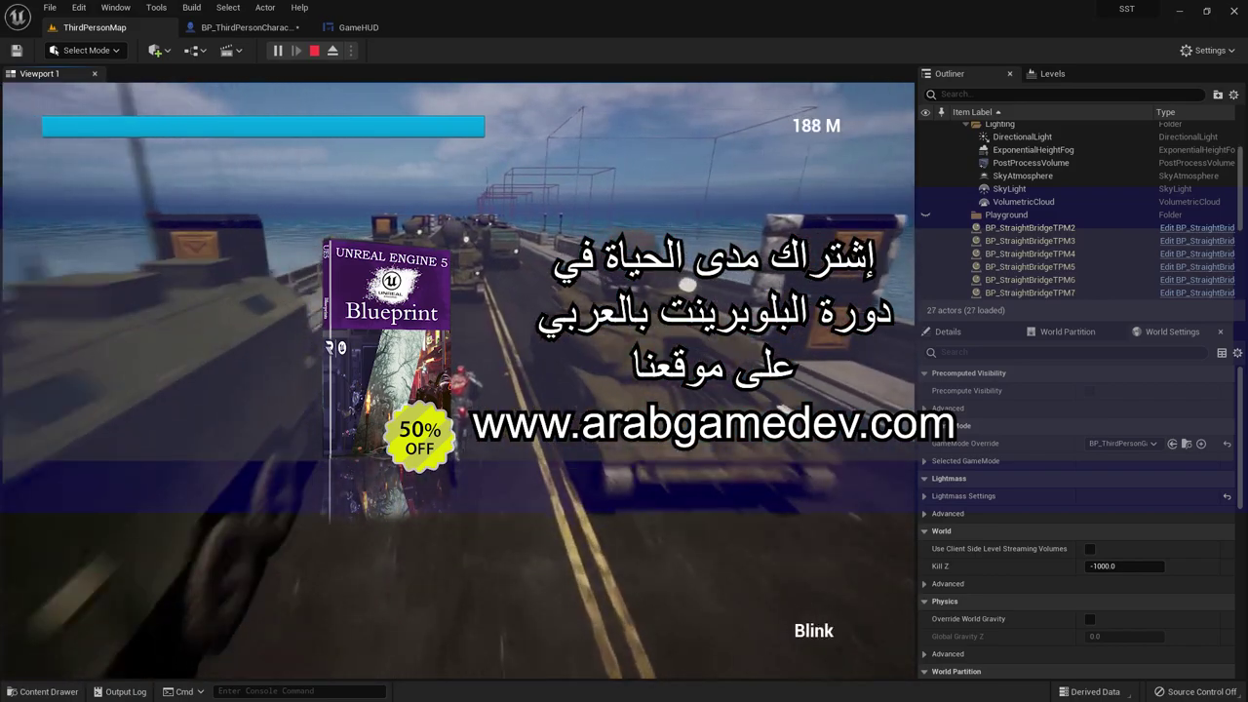
Step: End the bridge-runner test run at 188 M and return to the ThirdPersonMap editor
key(Escape)
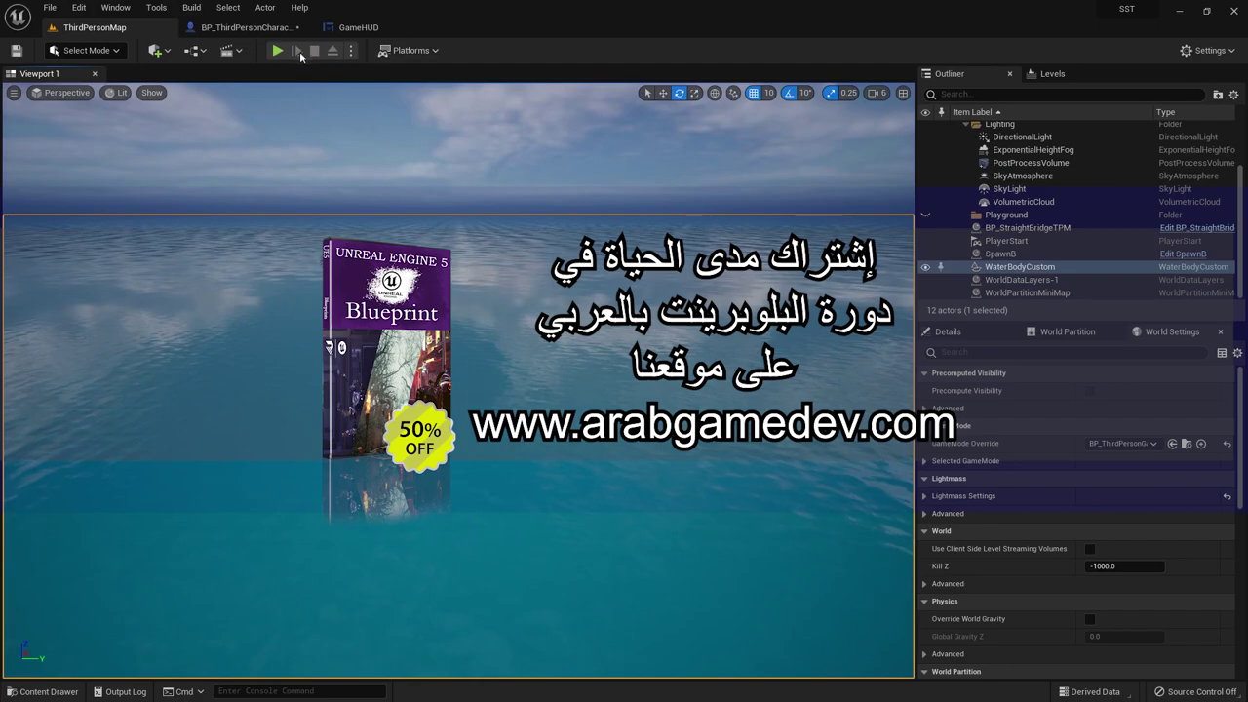
Step: Switch to the BP_ThirdPersonCharacter Event Graph and frame the Distance and Blink Timer comments
click(248, 28)
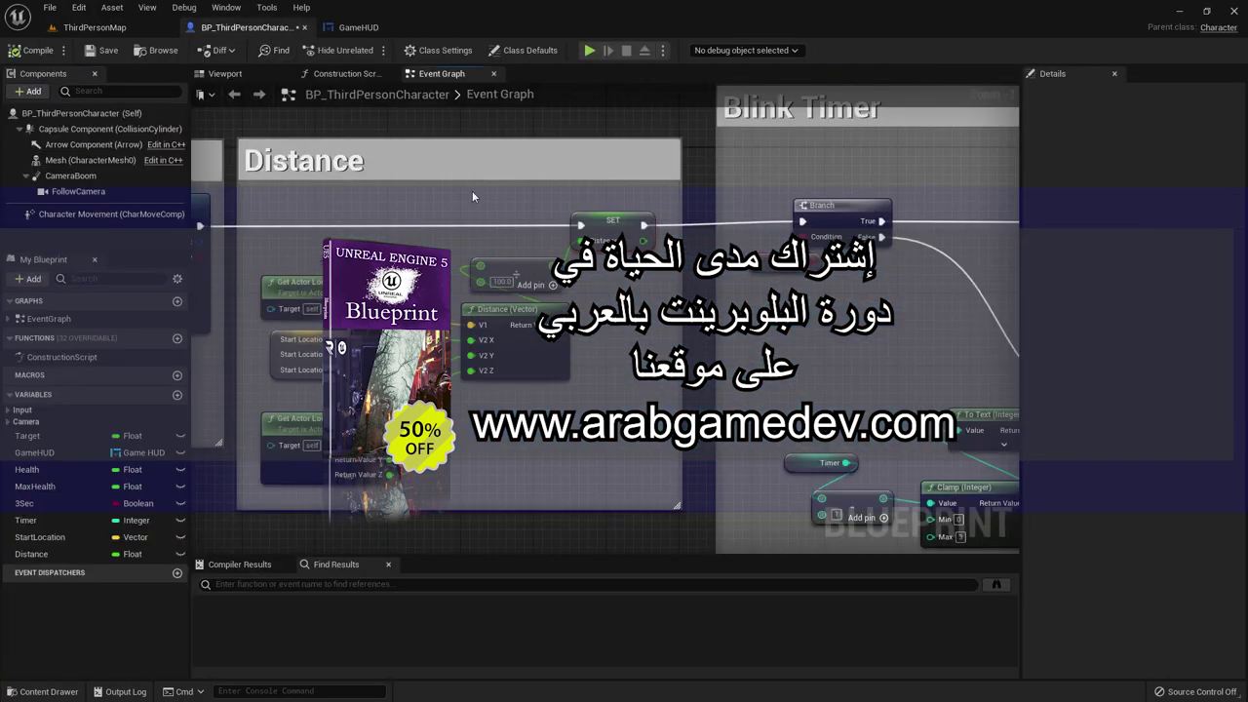
scroll(465, 326, down, 5)
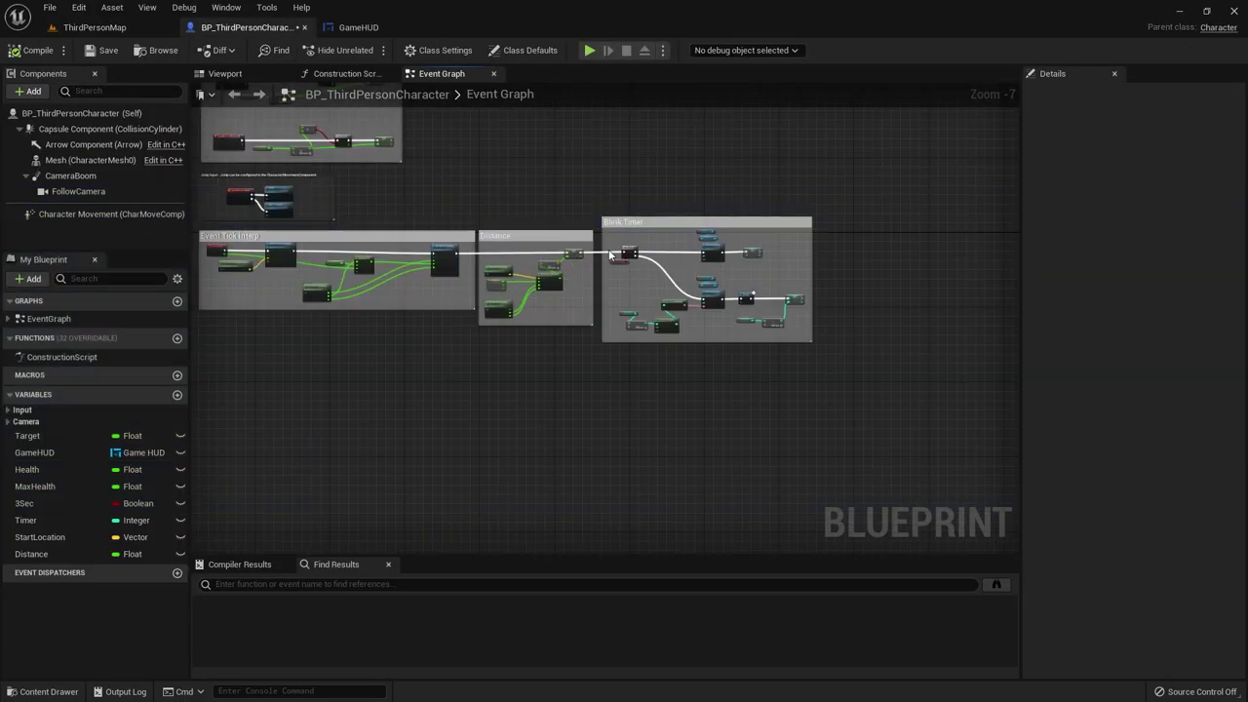
scroll(492, 400, up, 1)
scroll(491, 400, up, 1)
scroll(489, 399, up, 1)
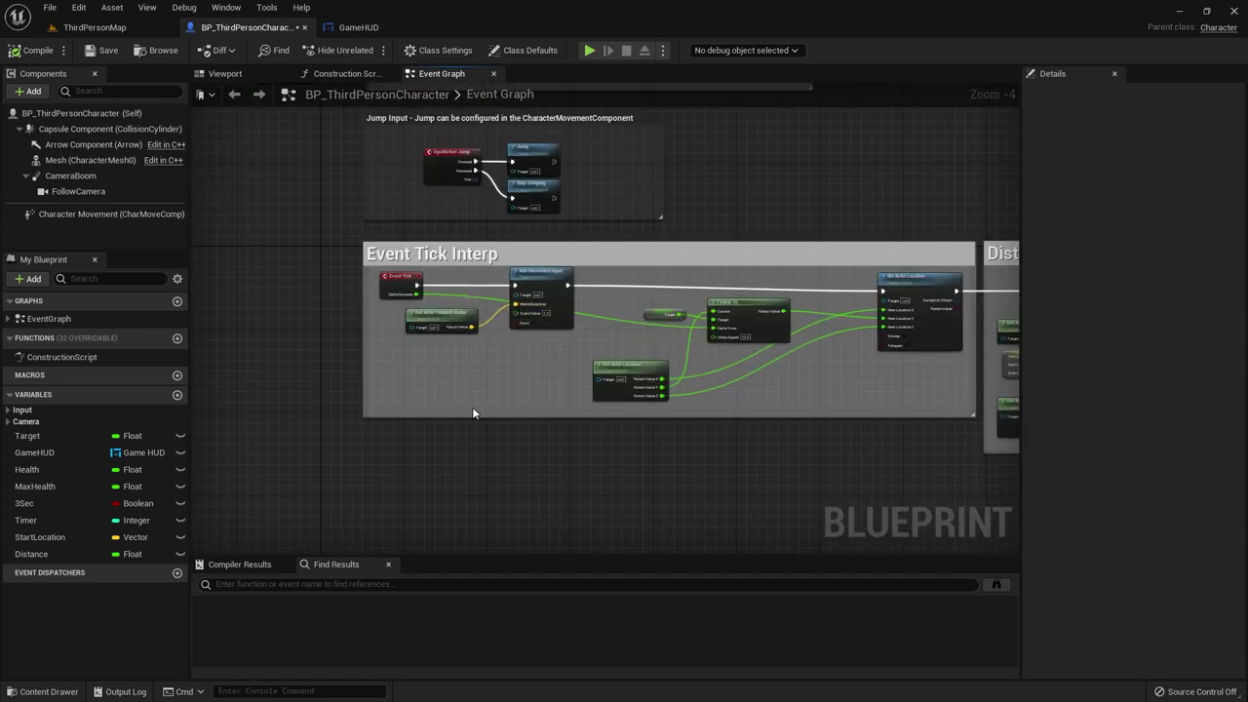
right_drag(708, 481, 723, 263)
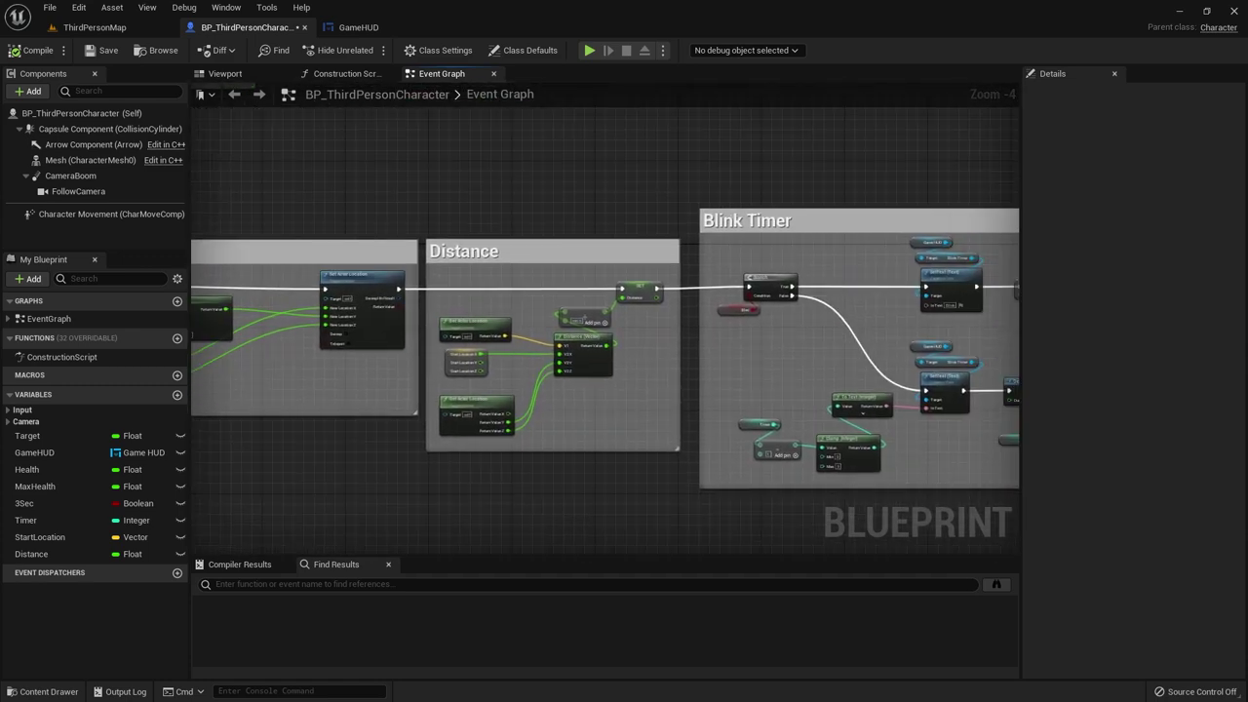
Step: Move the Blink Timer comment to the right to leave empty space before it
drag(658, 226, 985, 228)
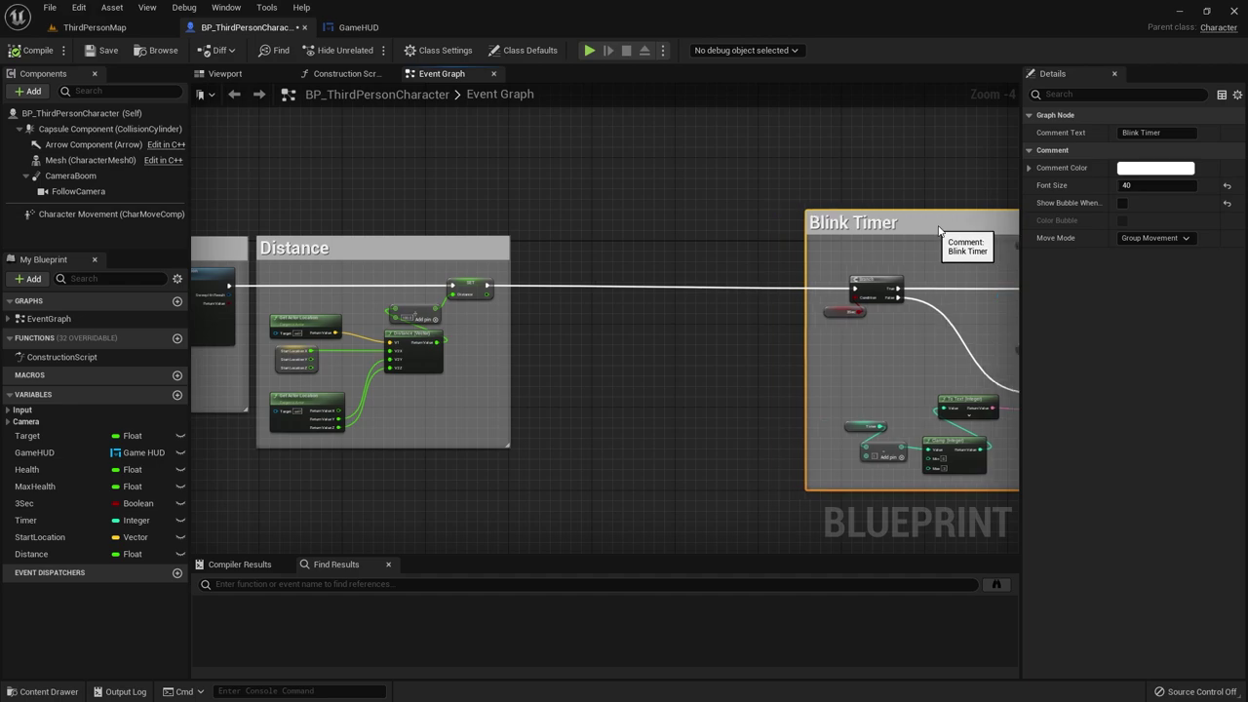
scroll(571, 264, up, 1)
scroll(418, 237, up, 1)
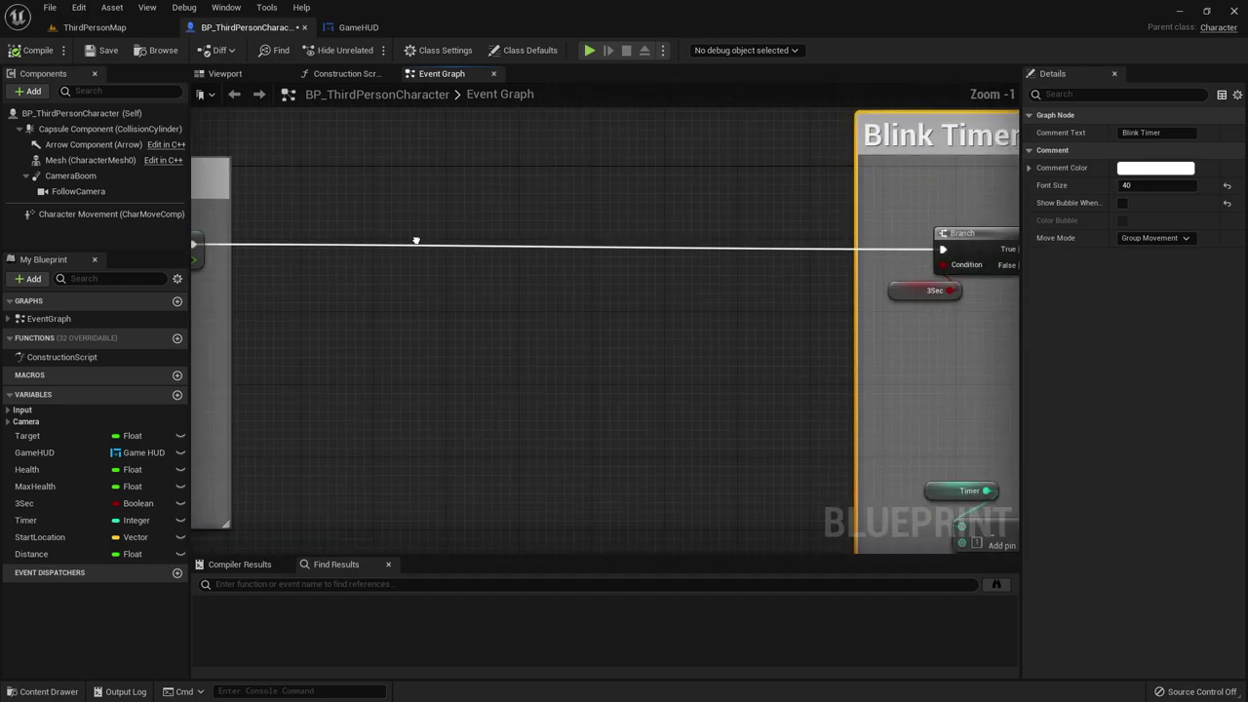
scroll(465, 185, up, 1)
click(470, 235)
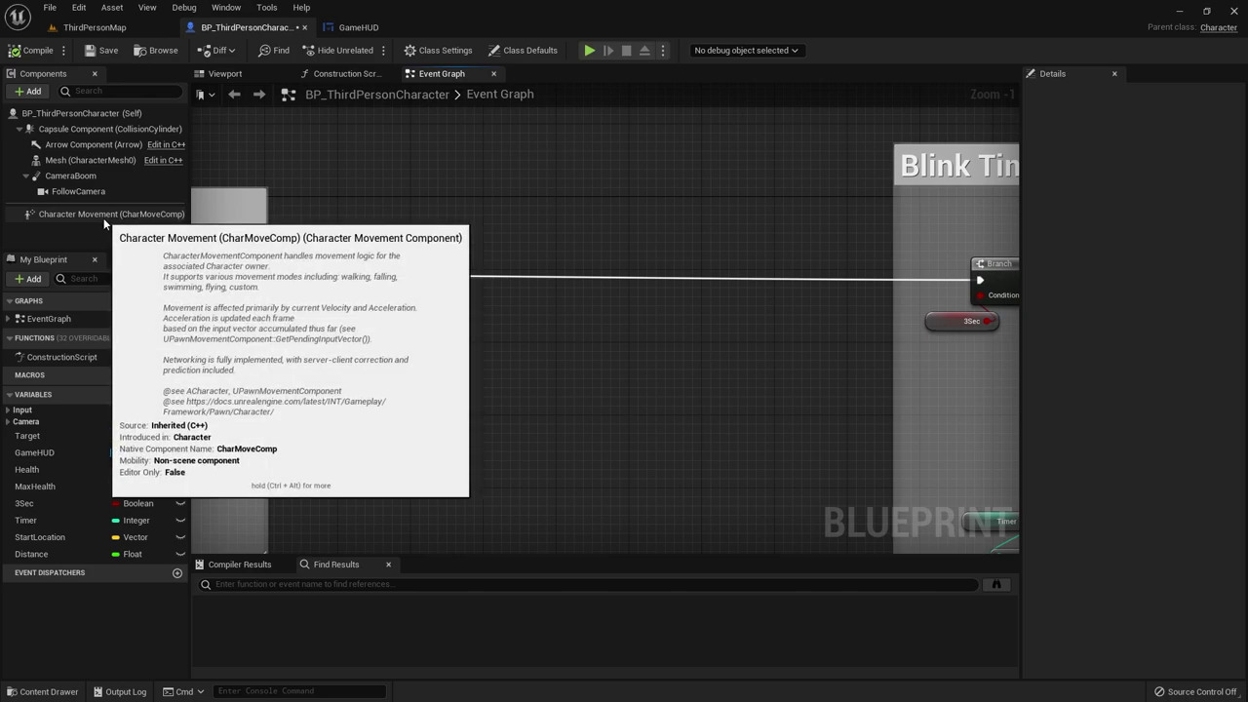
Step: Review the Character Movement component's details and drop a Character Movement reference into the empty graph area
click(103, 216)
scroll(1072, 361, down, 2)
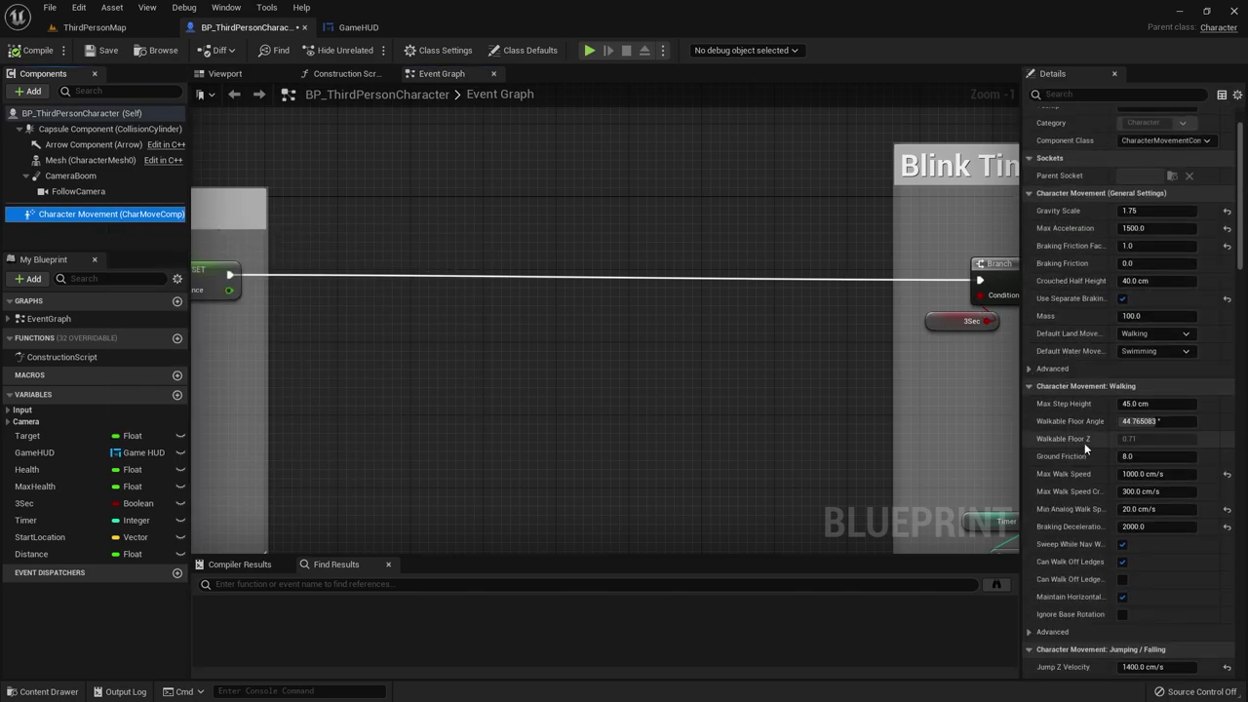
scroll(1102, 439, down, 2)
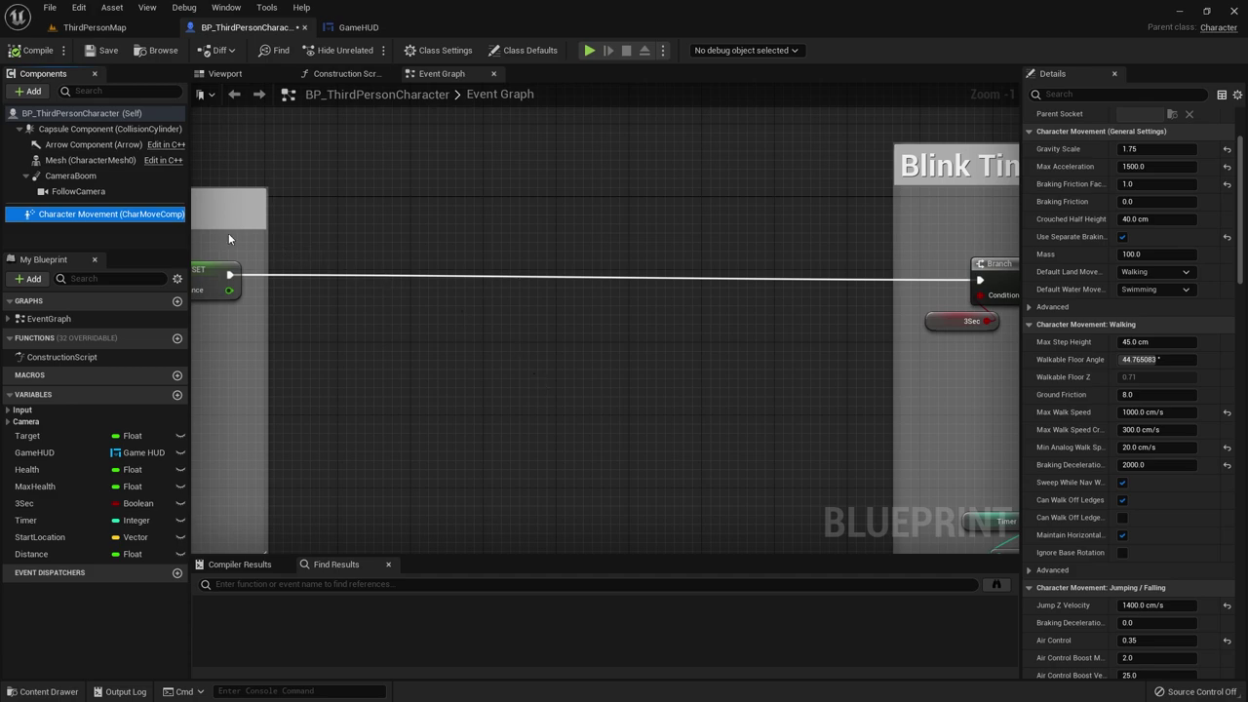
mouse_move(95, 213)
mouse_down()
mouse_move(196, 246)
mouse_move(341, 357)
mouse_up()
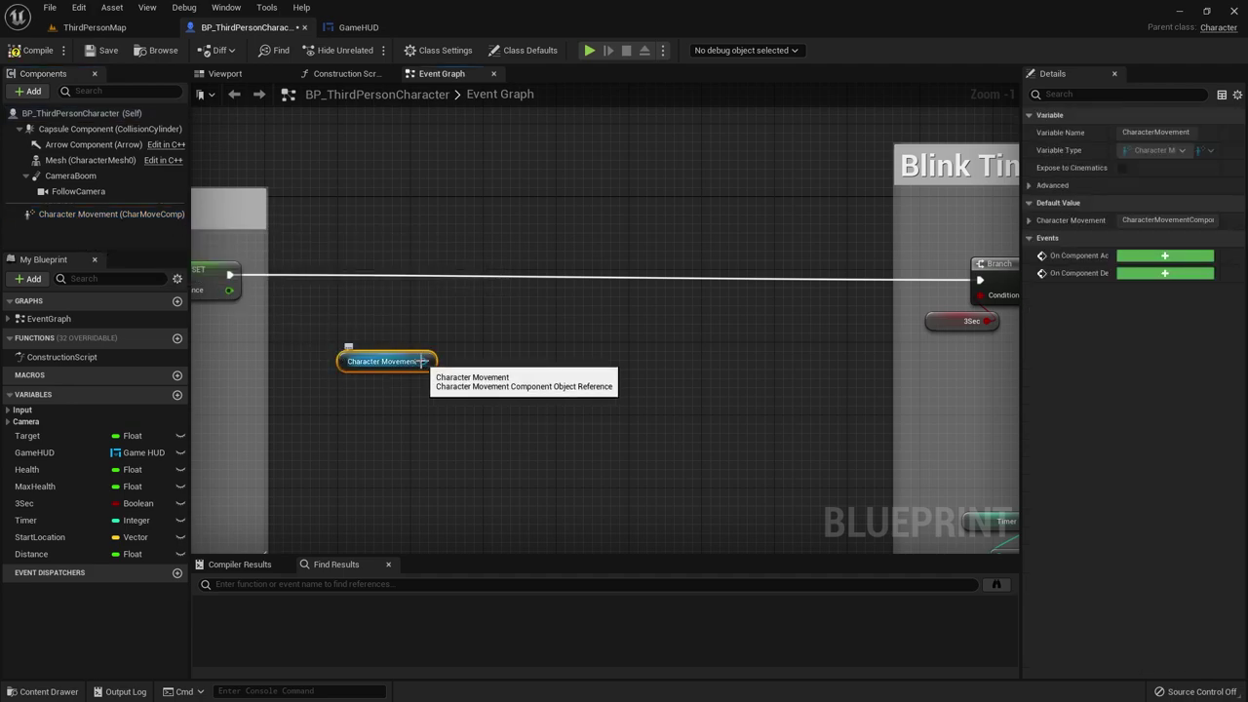
Step: Add a Get Max Walk Speed node wired from the Character Movement reference
drag(423, 361, 463, 346)
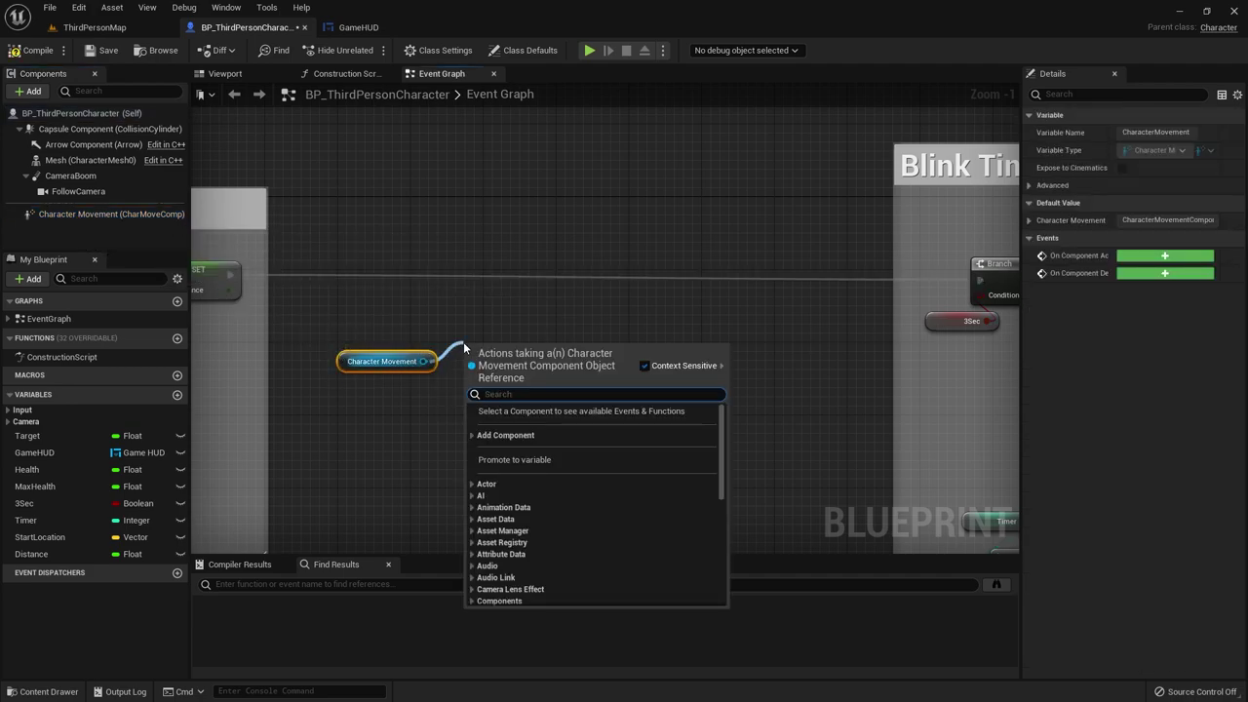
text(max w)
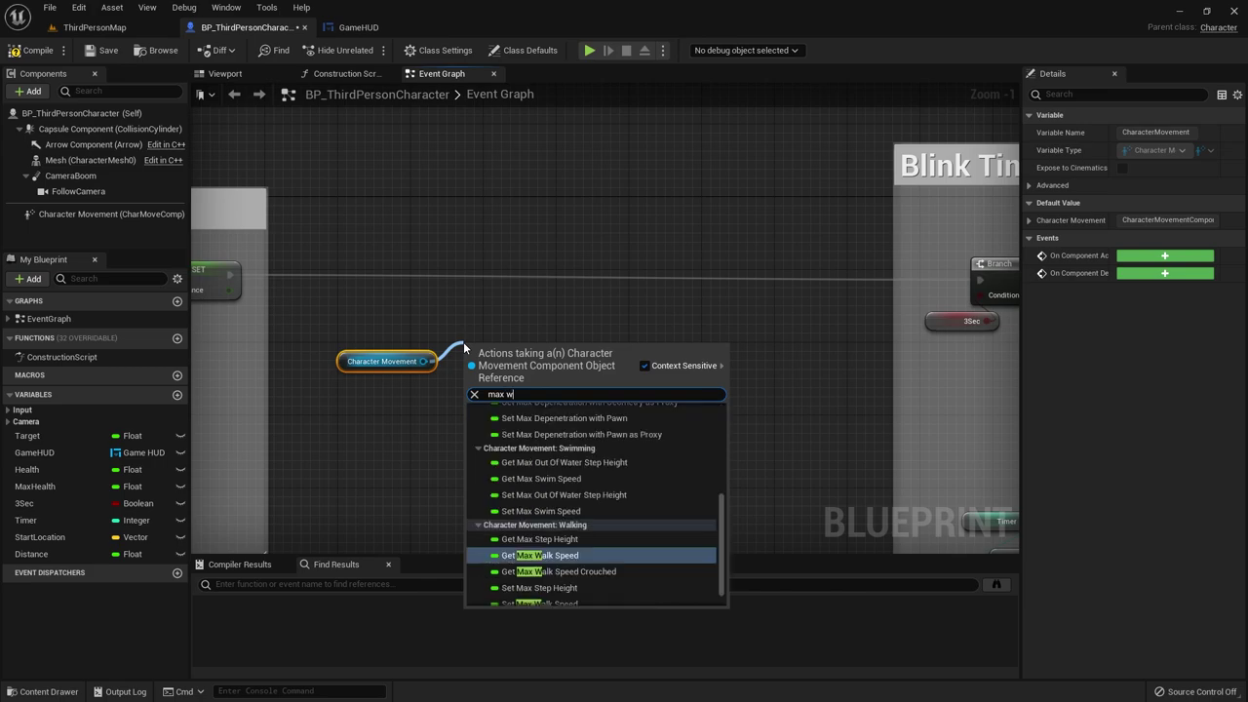
text(alk sp)
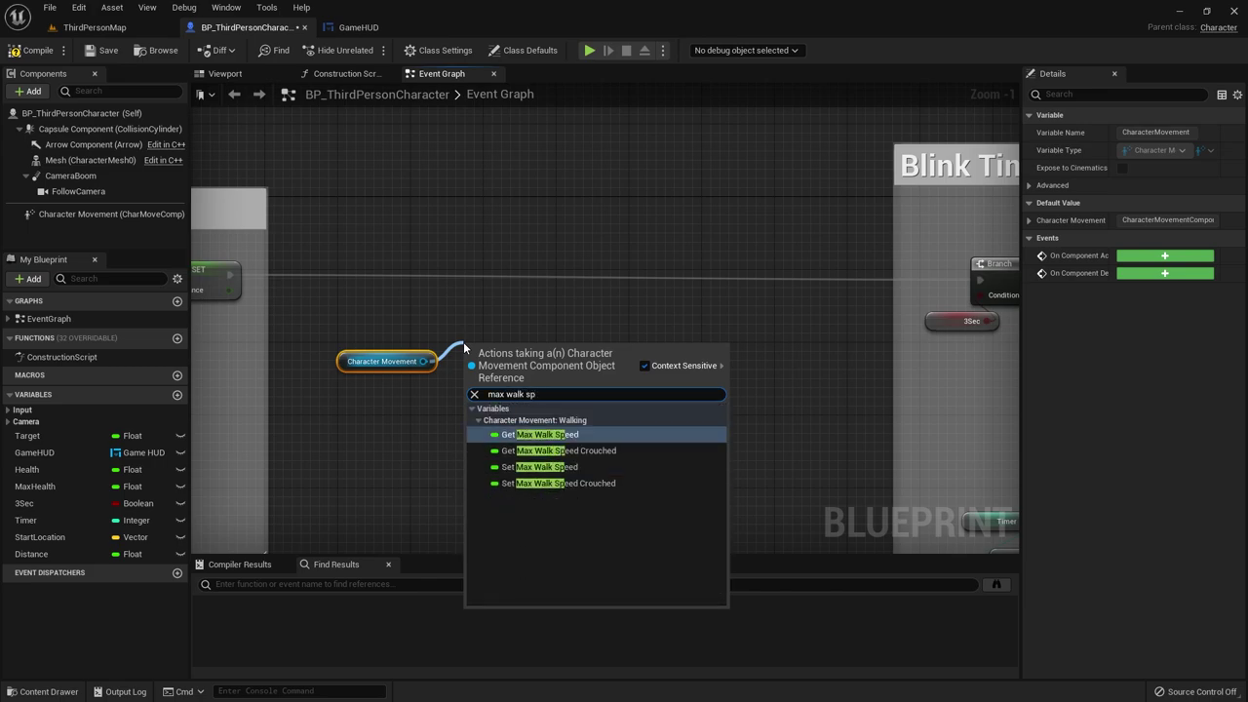
click(556, 441)
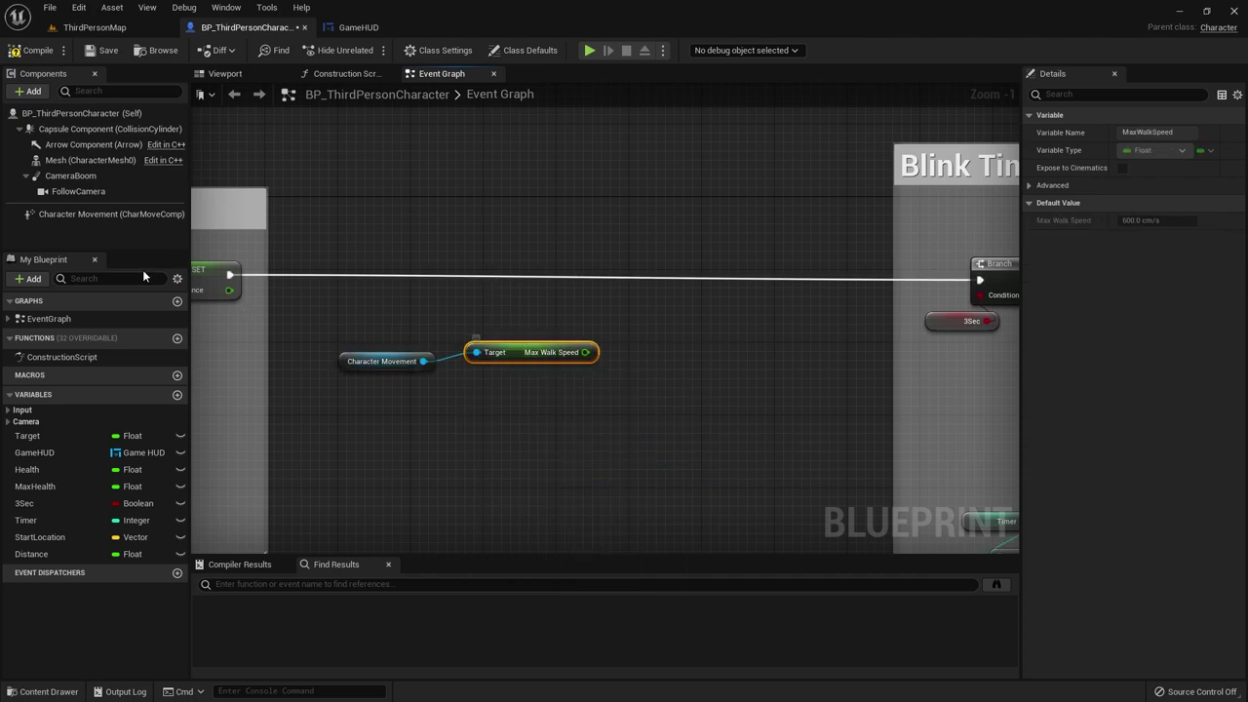
Step: Move the Character Movement and getter pair lower left, then place a second Character Movement node
click(98, 213)
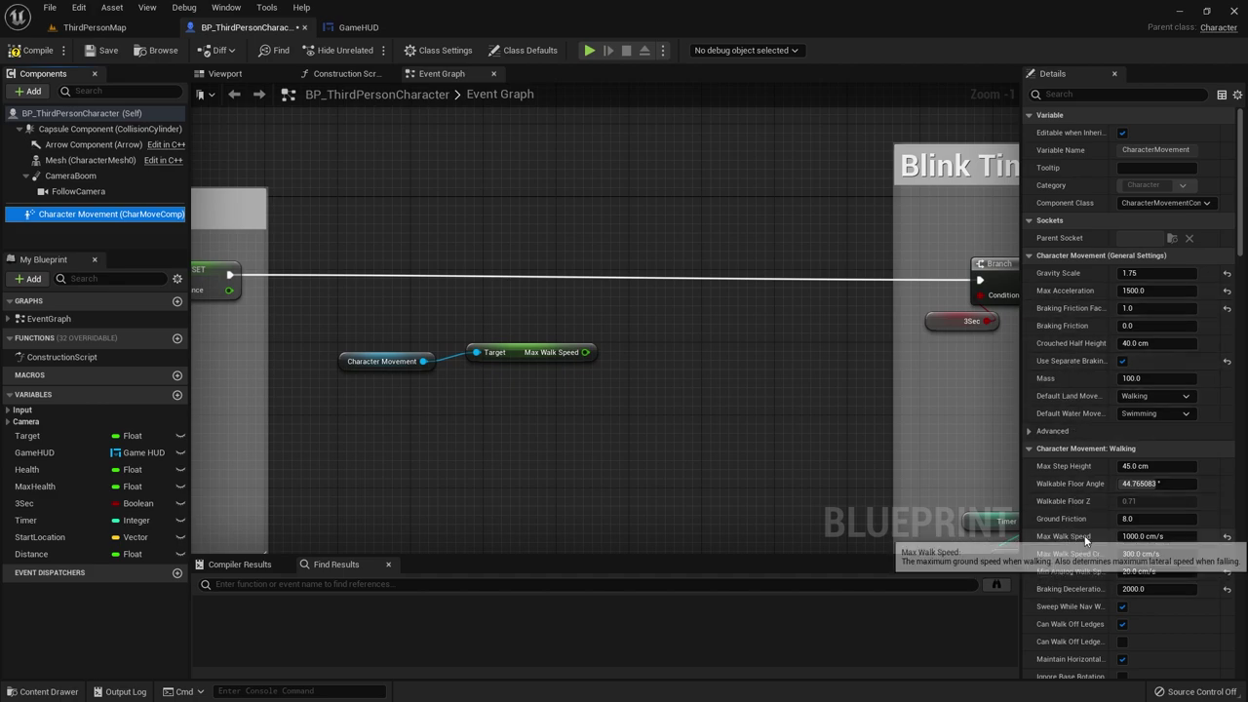
drag(526, 357, 452, 393)
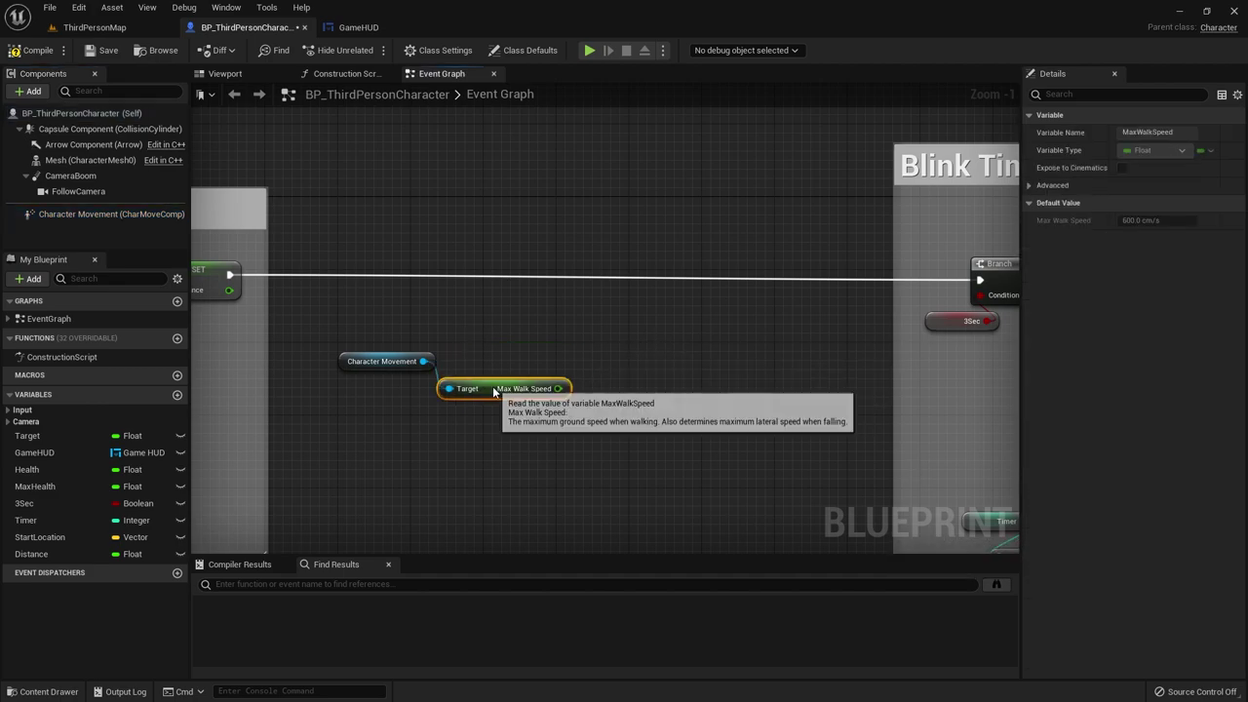
mouse_move(337, 346)
mouse_down()
mouse_move(468, 403)
mouse_move(415, 371)
mouse_up()
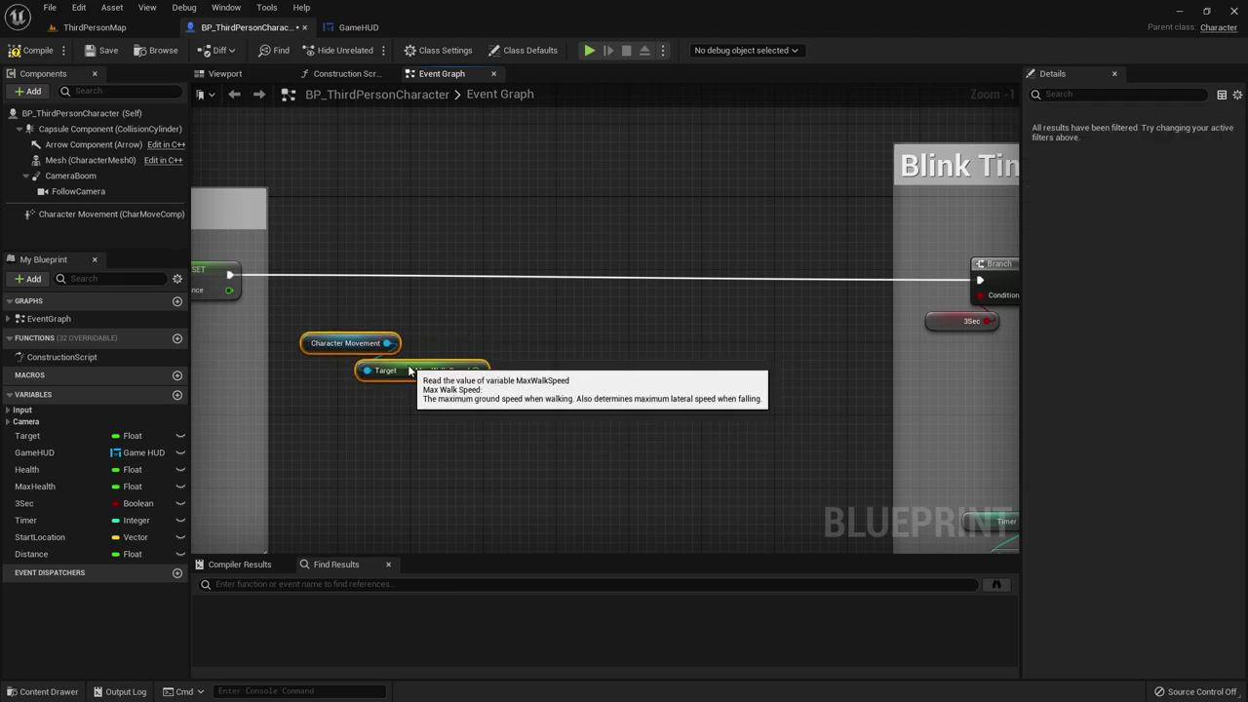
click(437, 425)
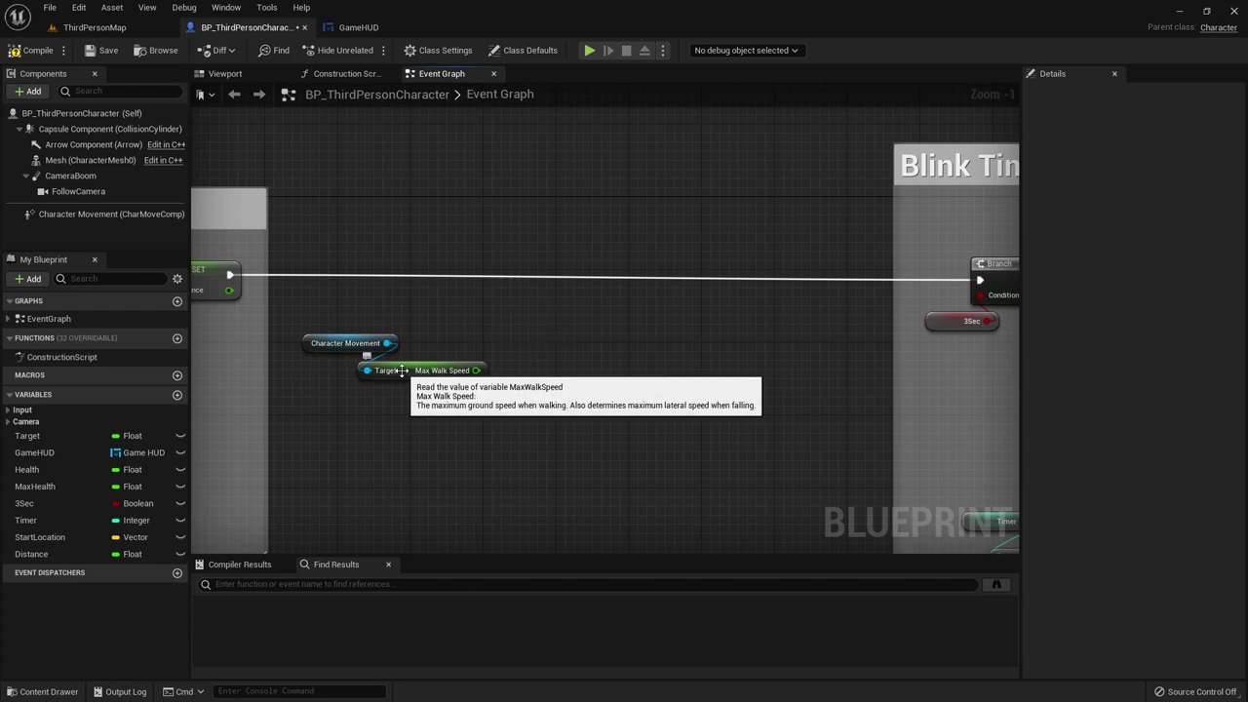
drag(340, 325, 433, 392)
click(486, 308)
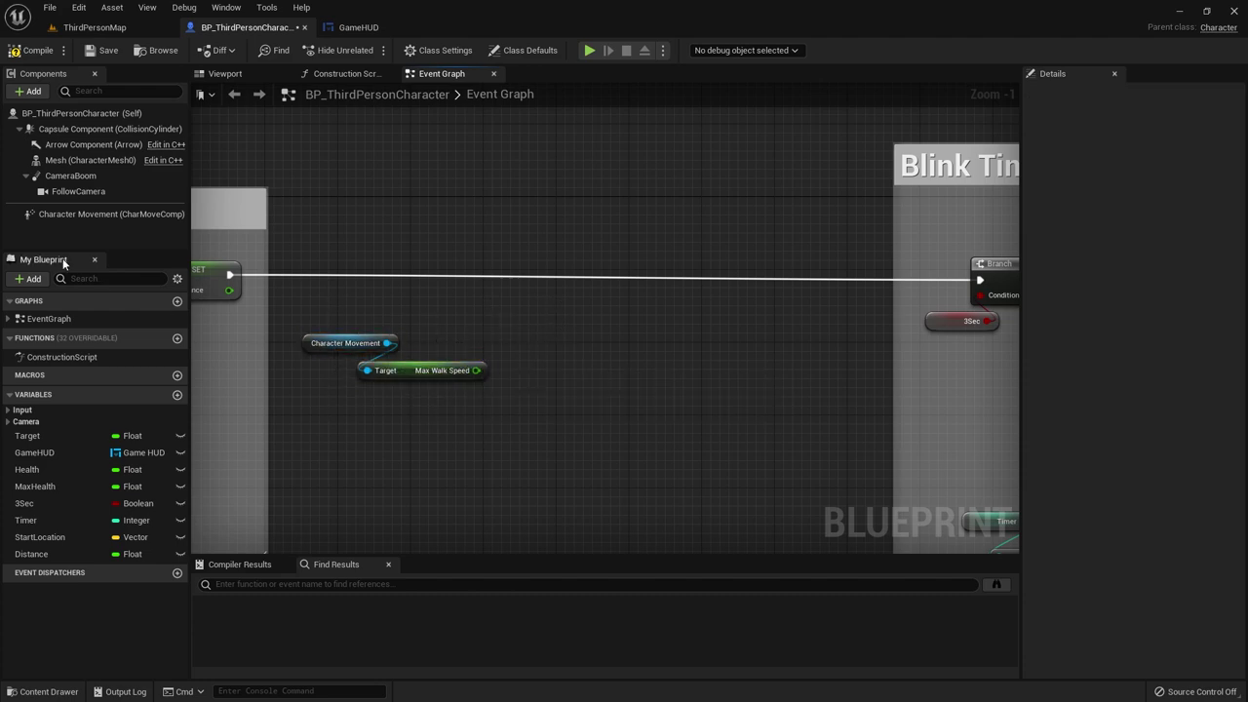
mouse_move(68, 214)
mouse_down()
mouse_move(571, 210)
mouse_move(655, 246)
mouse_up()
Step: Add a Set Max Walk Speed node targeting Character Movement and wire it in before the Branch
text(set)
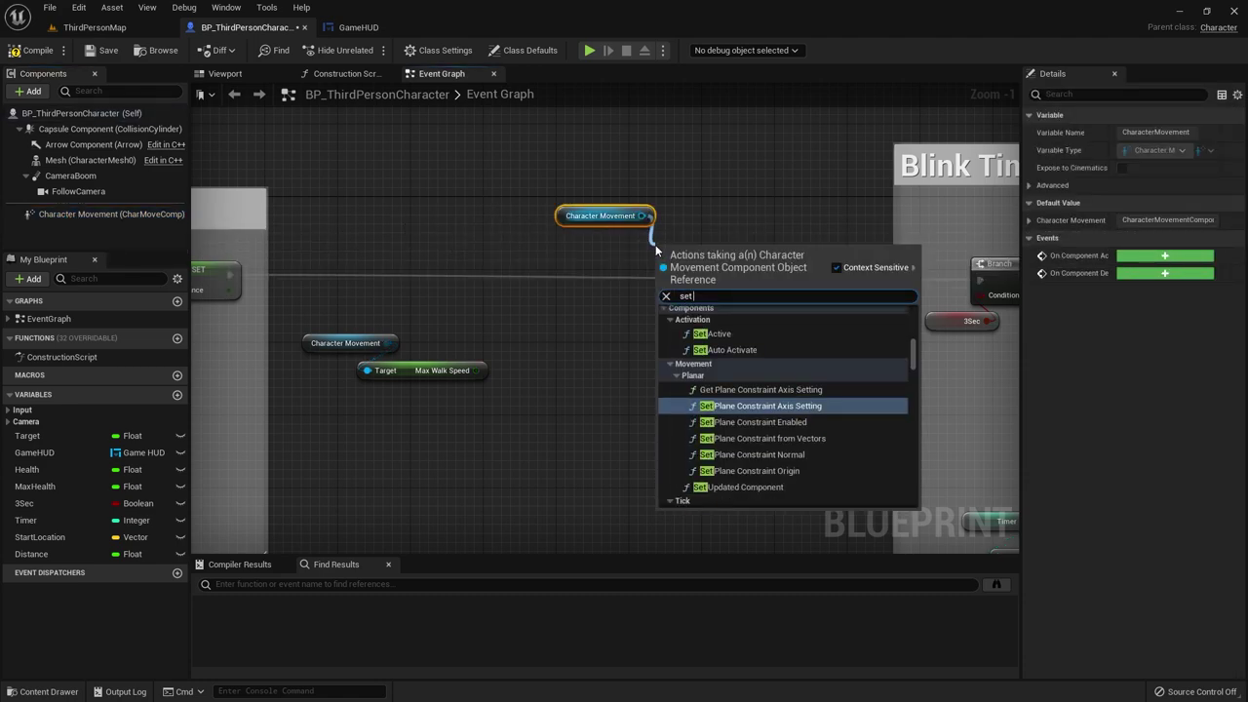
text( max walk s)
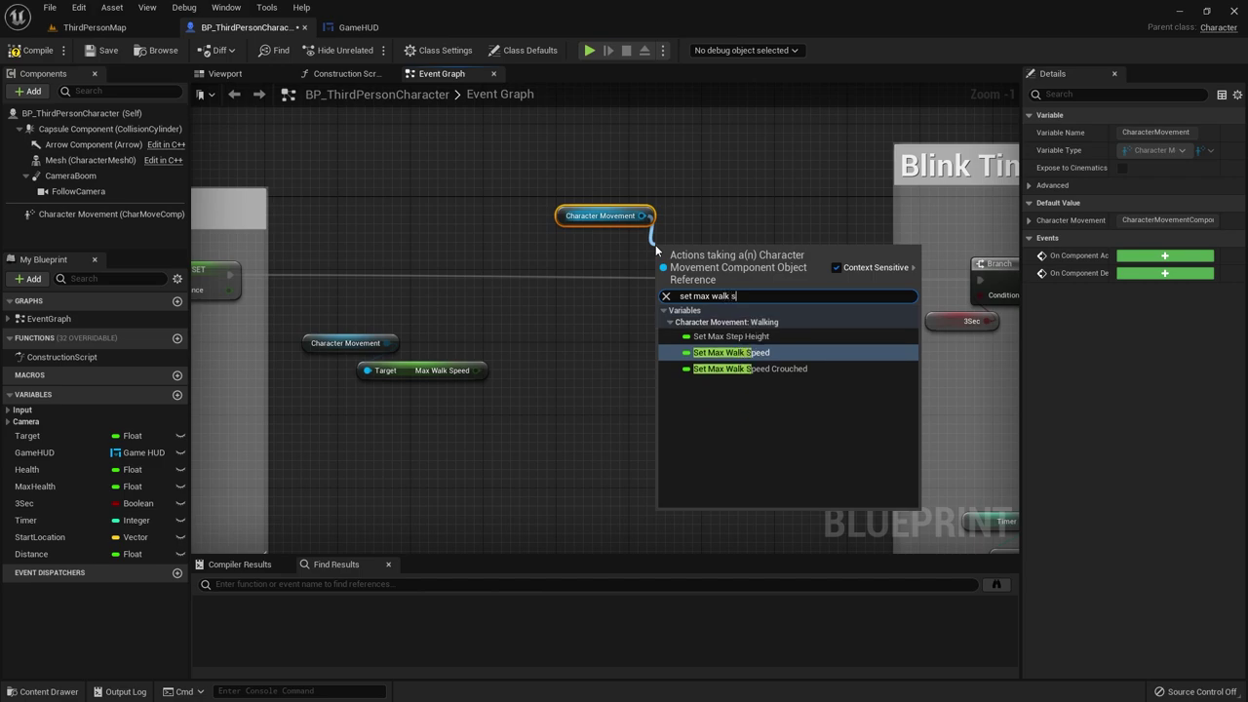
key(Return)
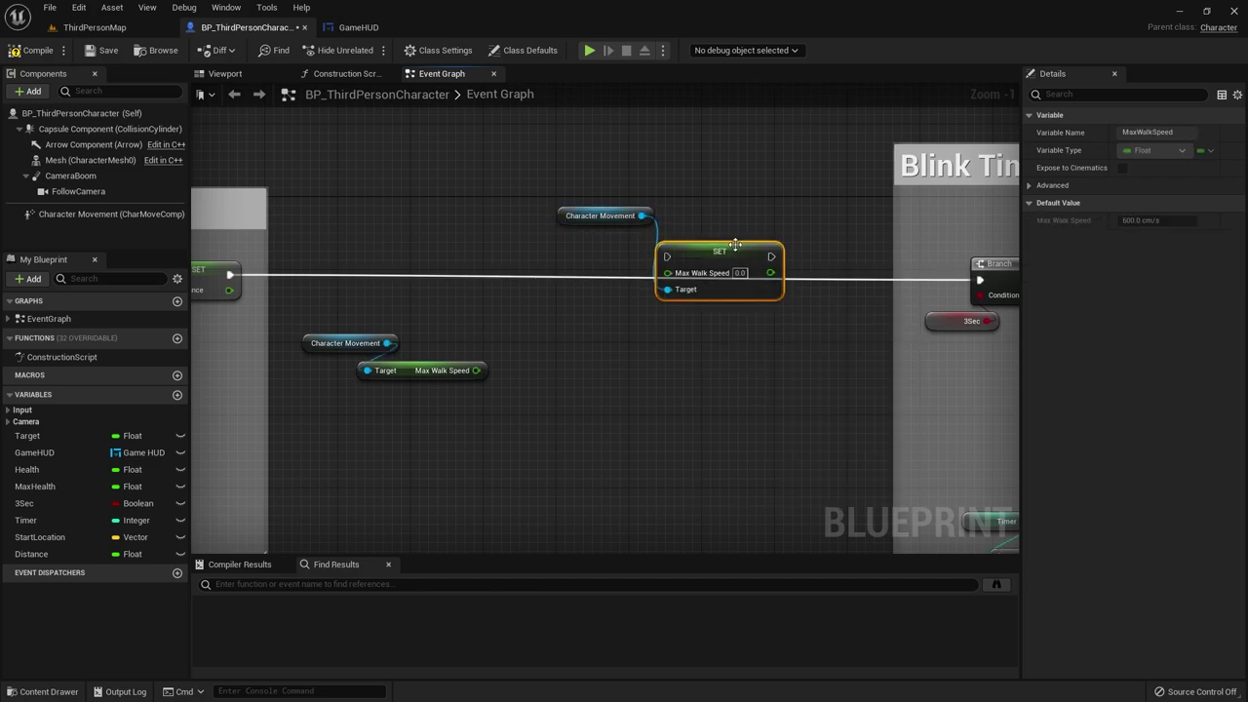
drag(728, 250, 748, 267)
drag(229, 275, 704, 281)
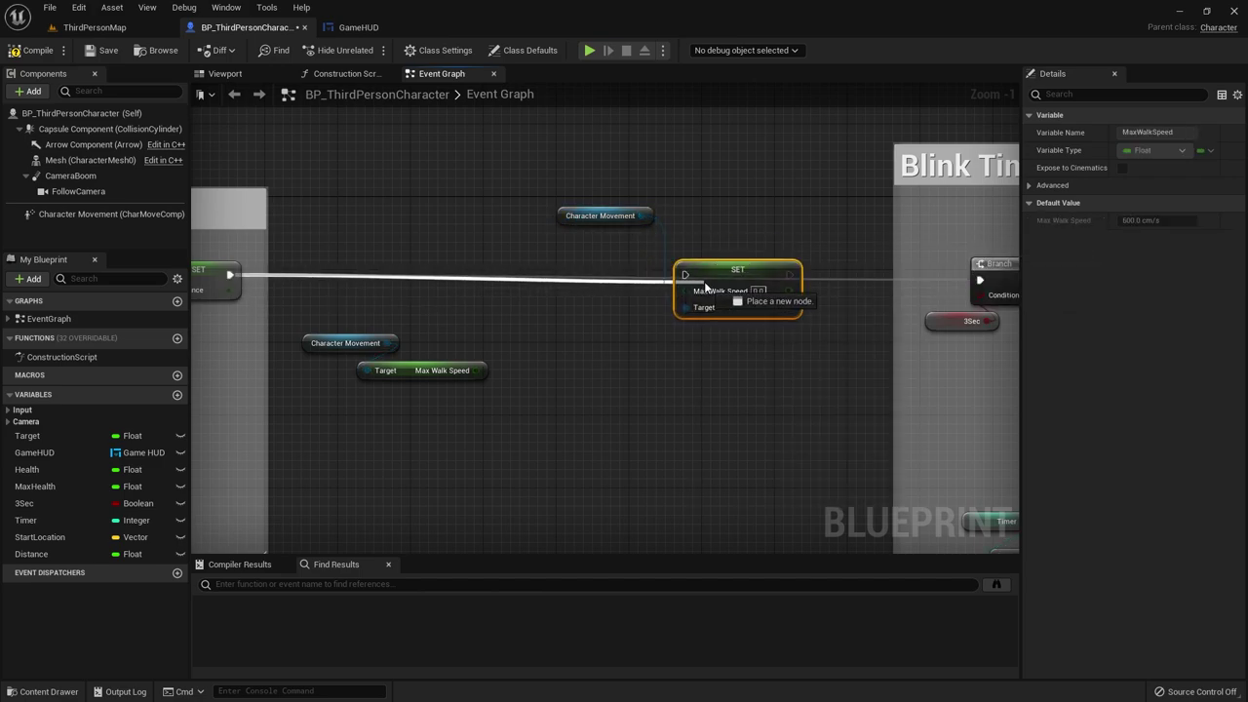
mouse_move(790, 275)
mouse_down()
mouse_move(1003, 283)
mouse_move(894, 281)
mouse_up()
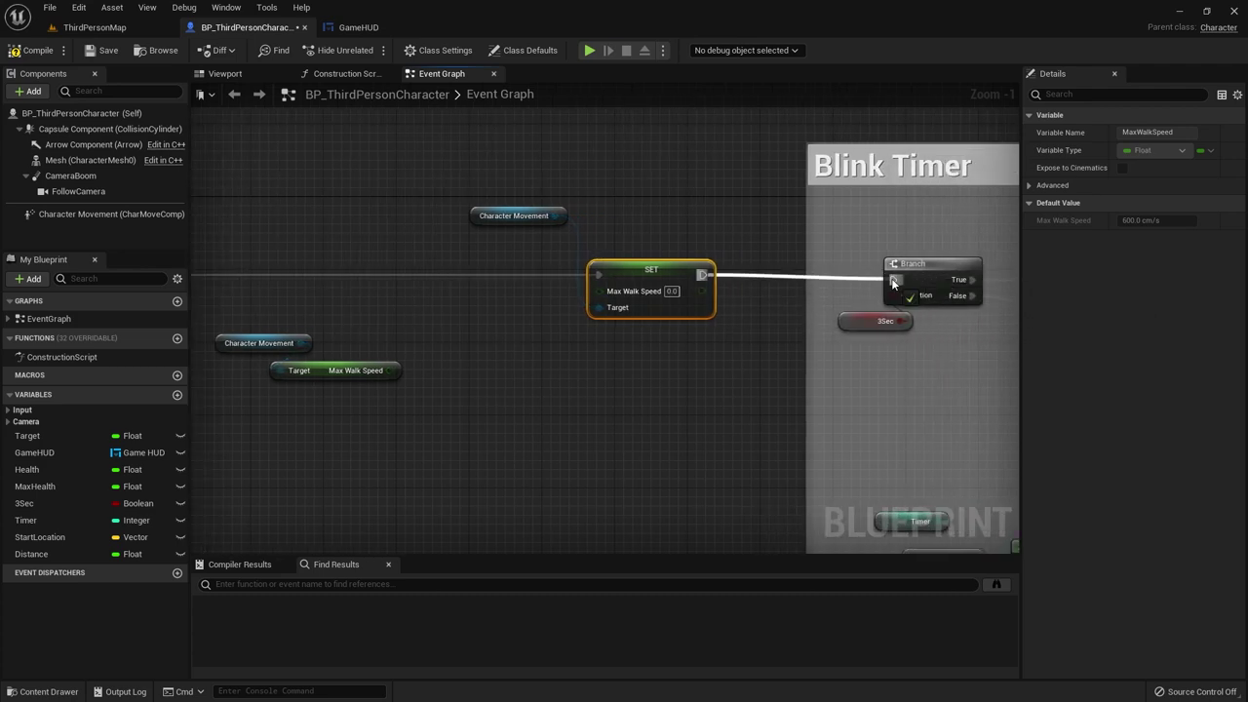
right_drag(631, 262, 600, 327)
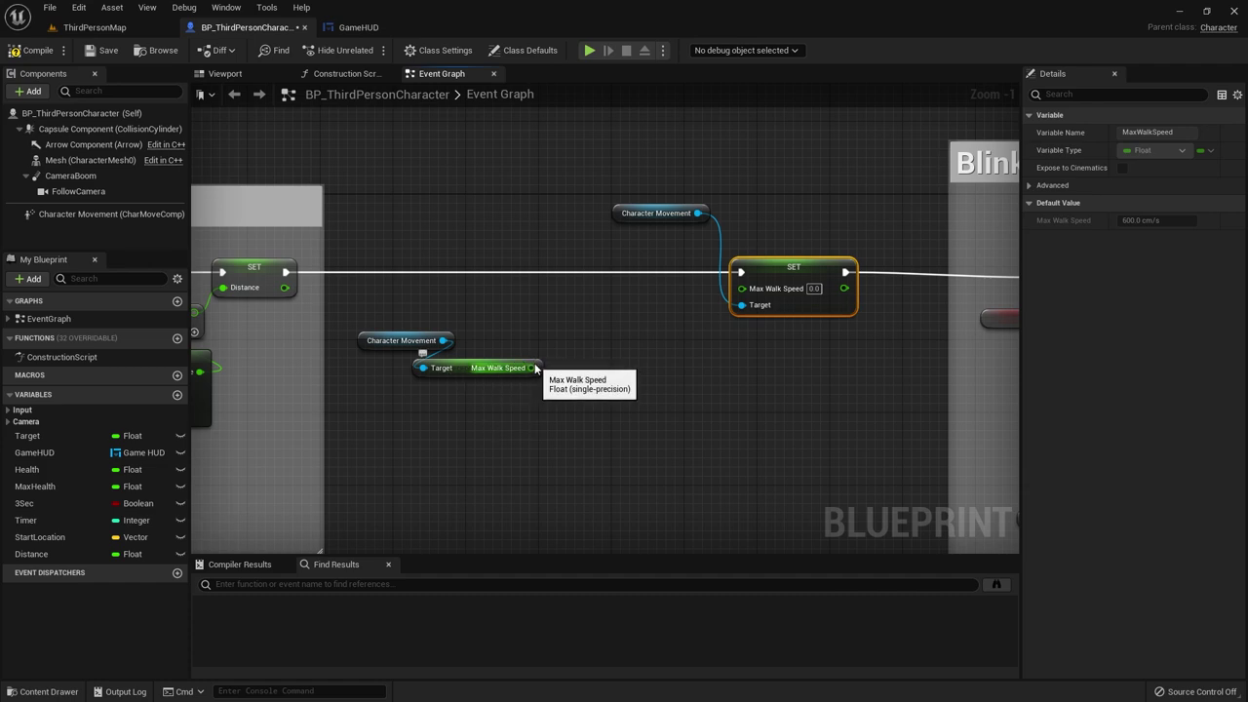
Step: Feed Get Max Walk Speed into a new Add node with B set to 1.0
drag(533, 368, 550, 394)
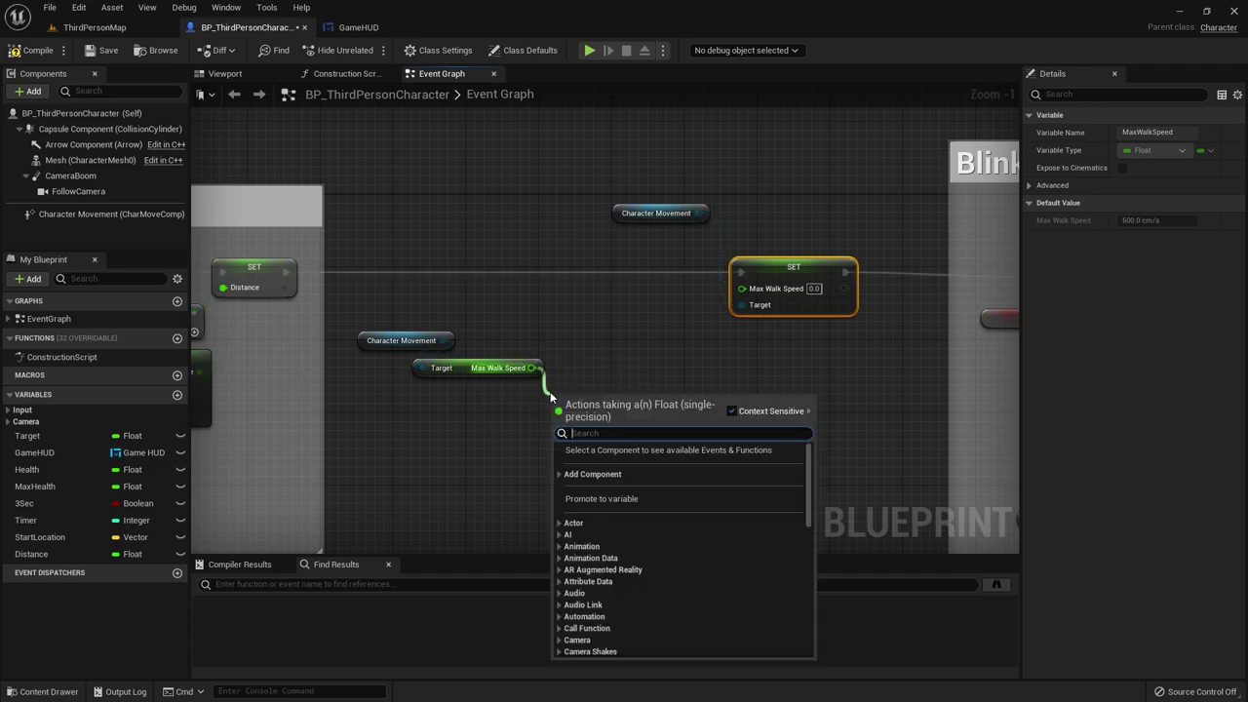
text(+)
click(577, 511)
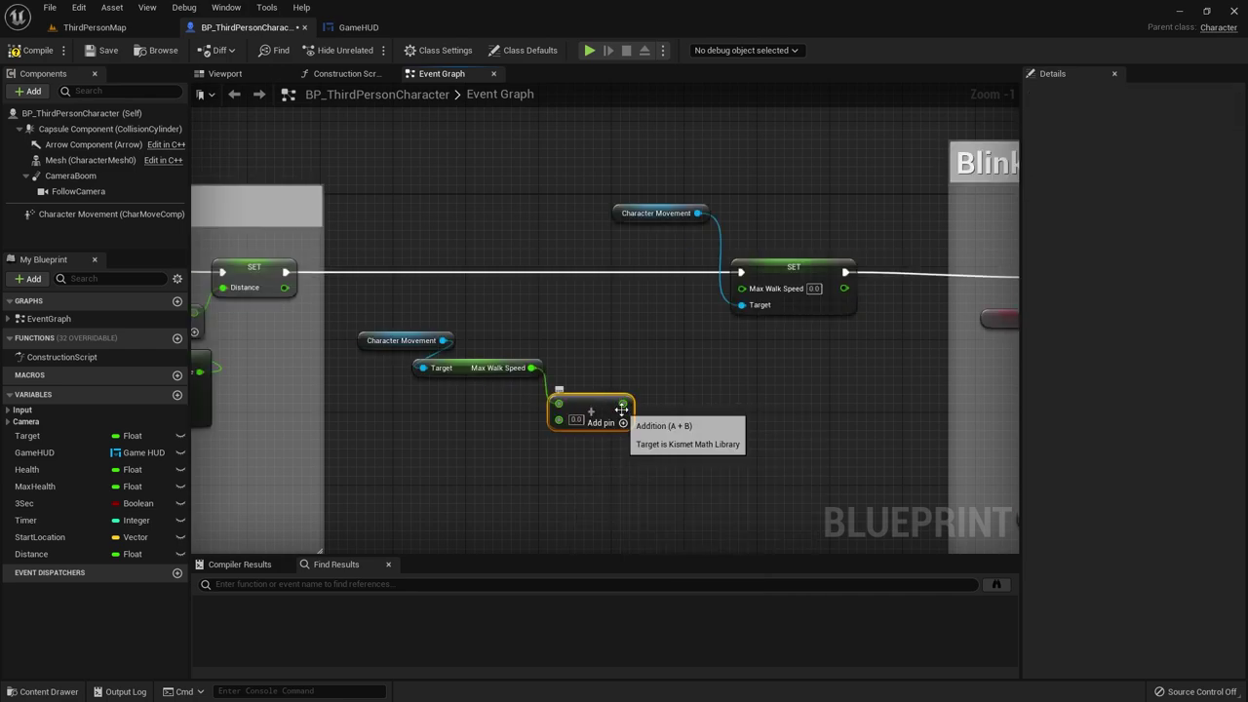
click(579, 421)
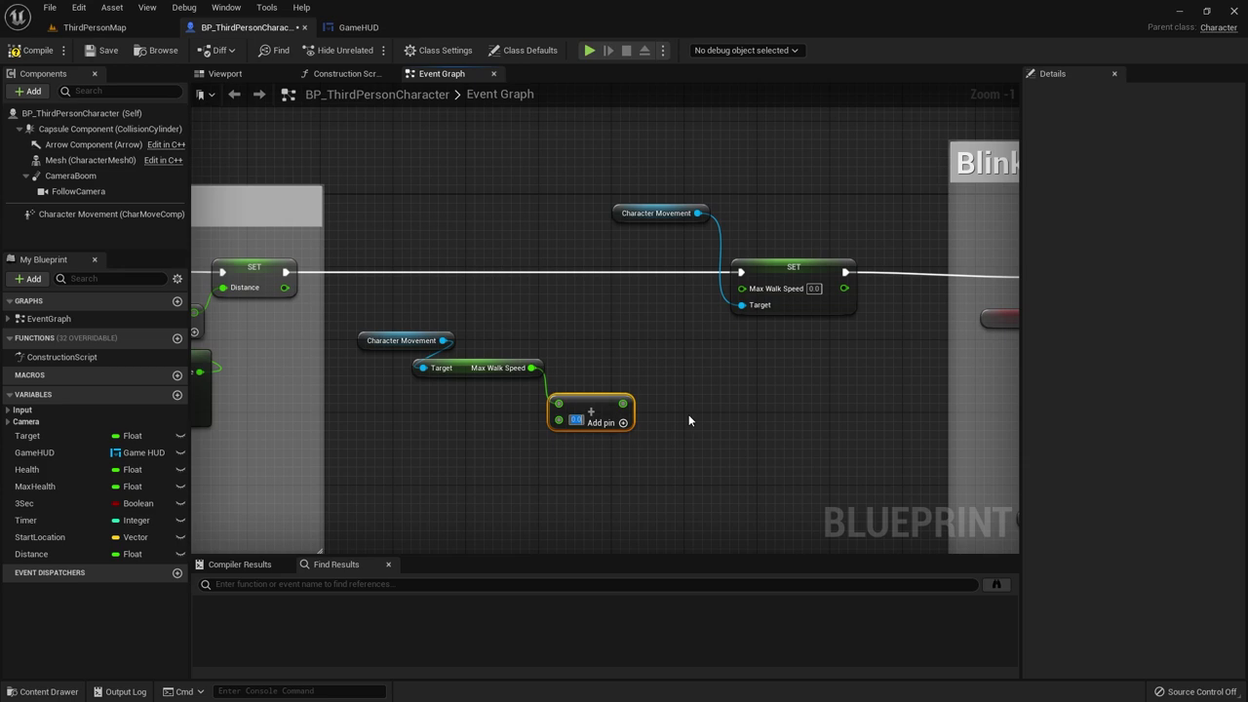
text(1)
click(688, 415)
drag(622, 401, 640, 404)
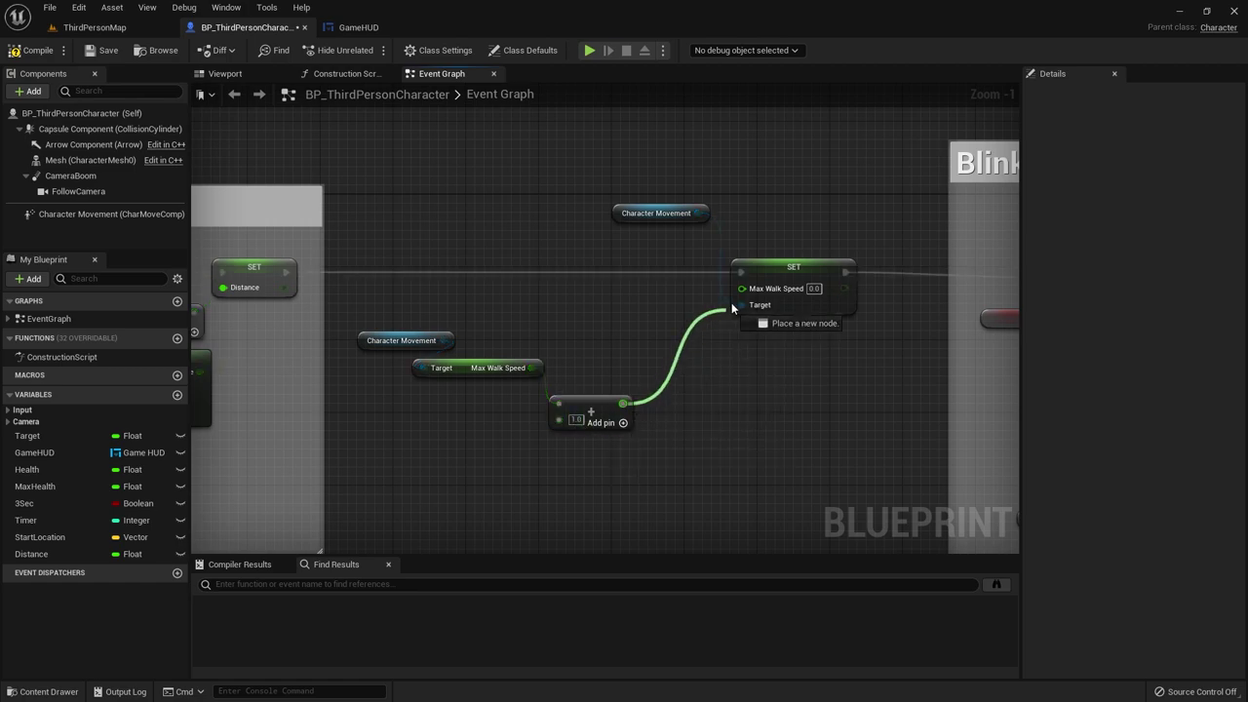
mouse_move(732, 308)
mouse_down()
mouse_move(747, 291)
mouse_move(680, 416)
mouse_move(681, 402)
mouse_up()
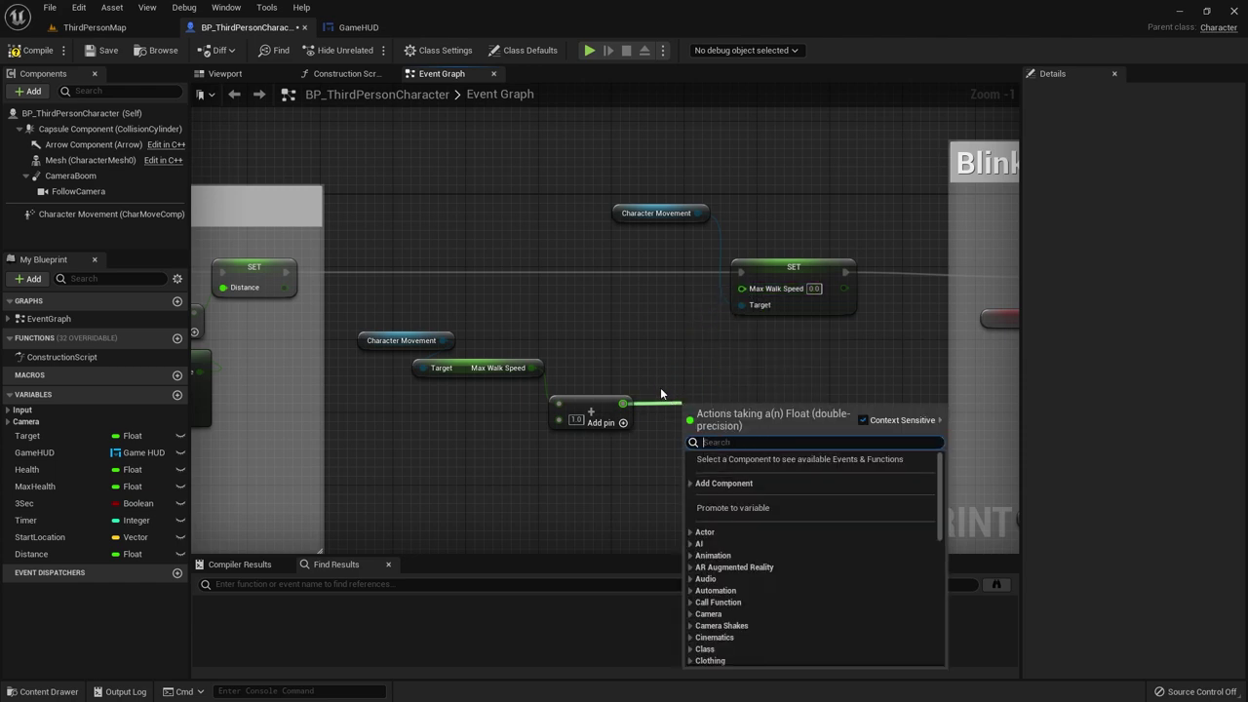
Step: Clamp the Add result between 0 and 10000 with Clamp (Float) and feed it into Set Max Walk Speed
text(clamp)
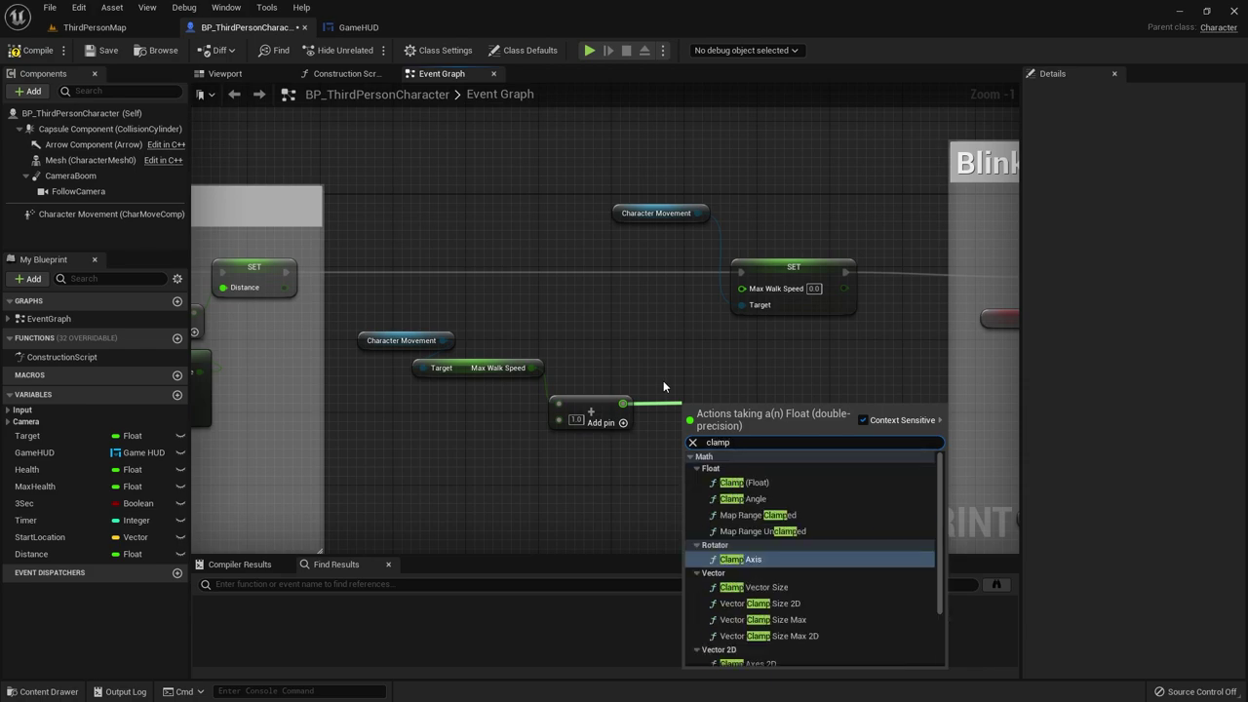
click(771, 480)
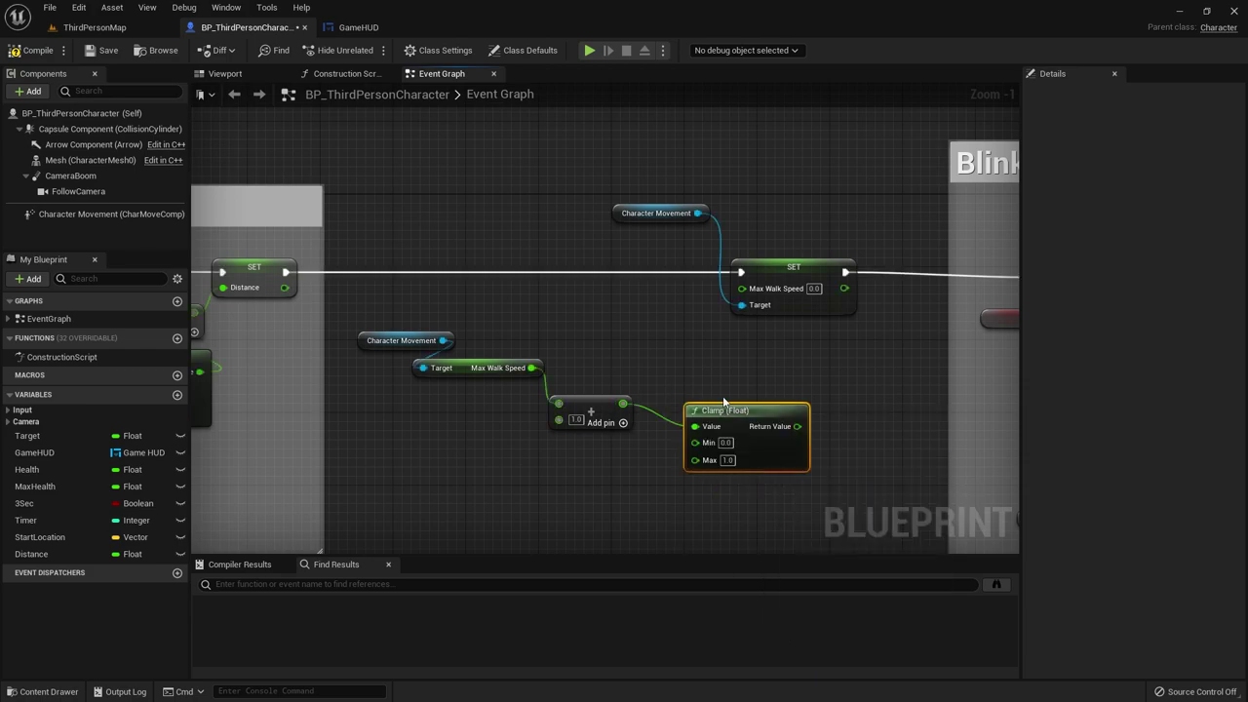
drag(720, 395, 730, 412)
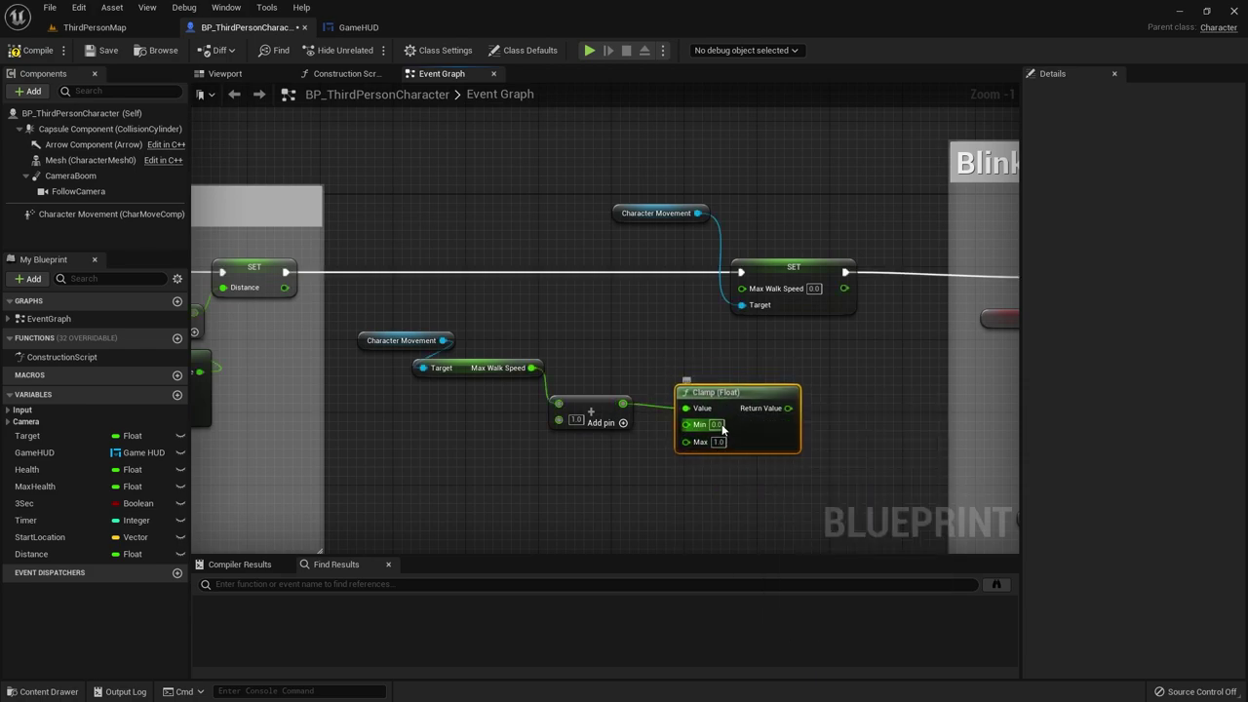
click(717, 442)
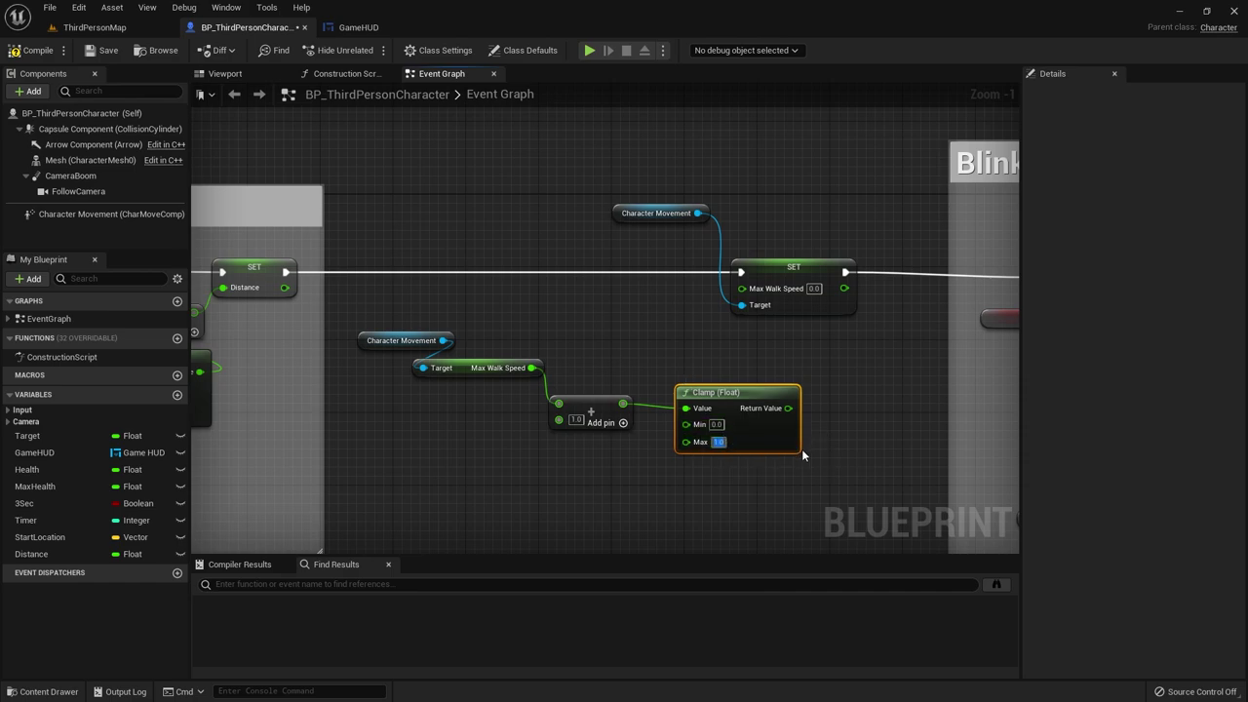
text(10000)
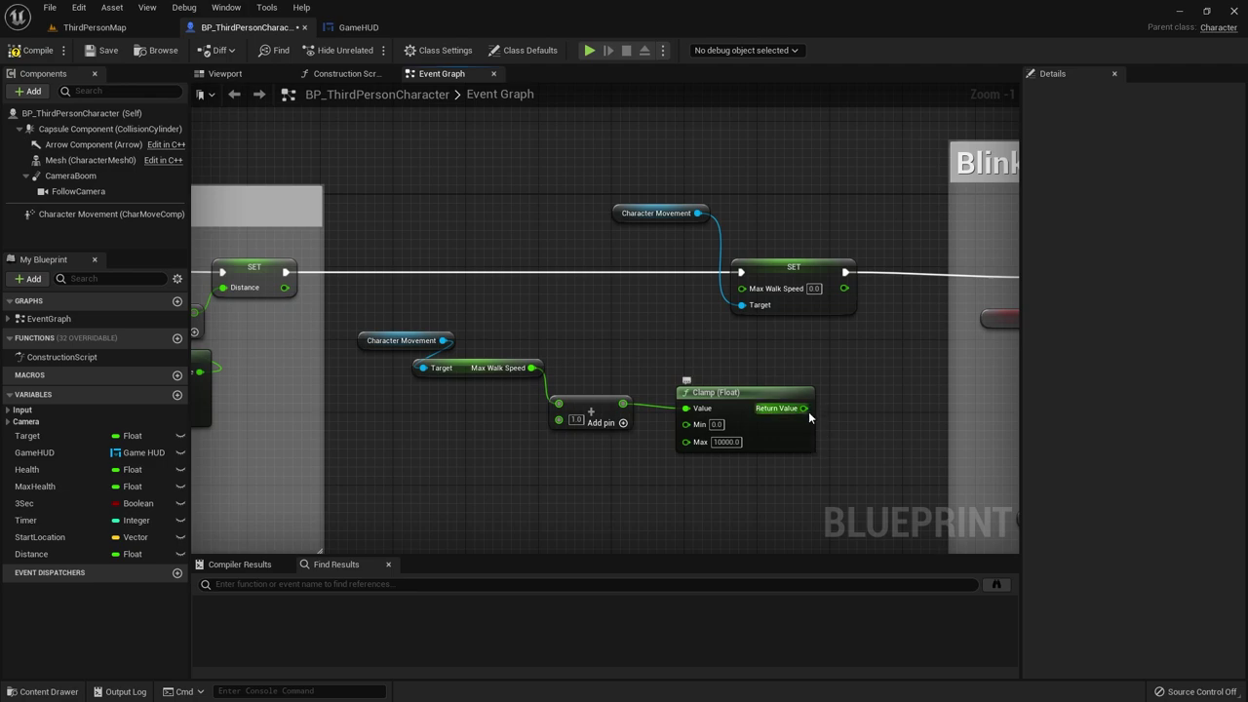
drag(803, 409, 742, 288)
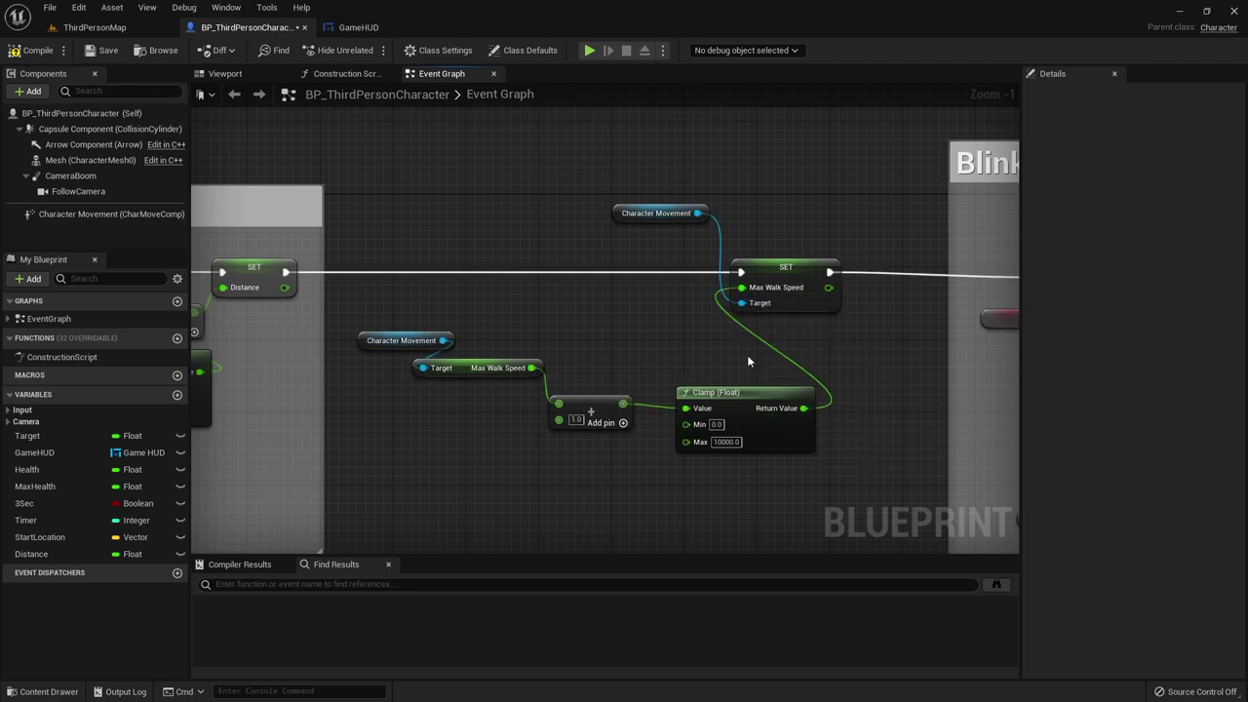
drag(752, 399, 743, 399)
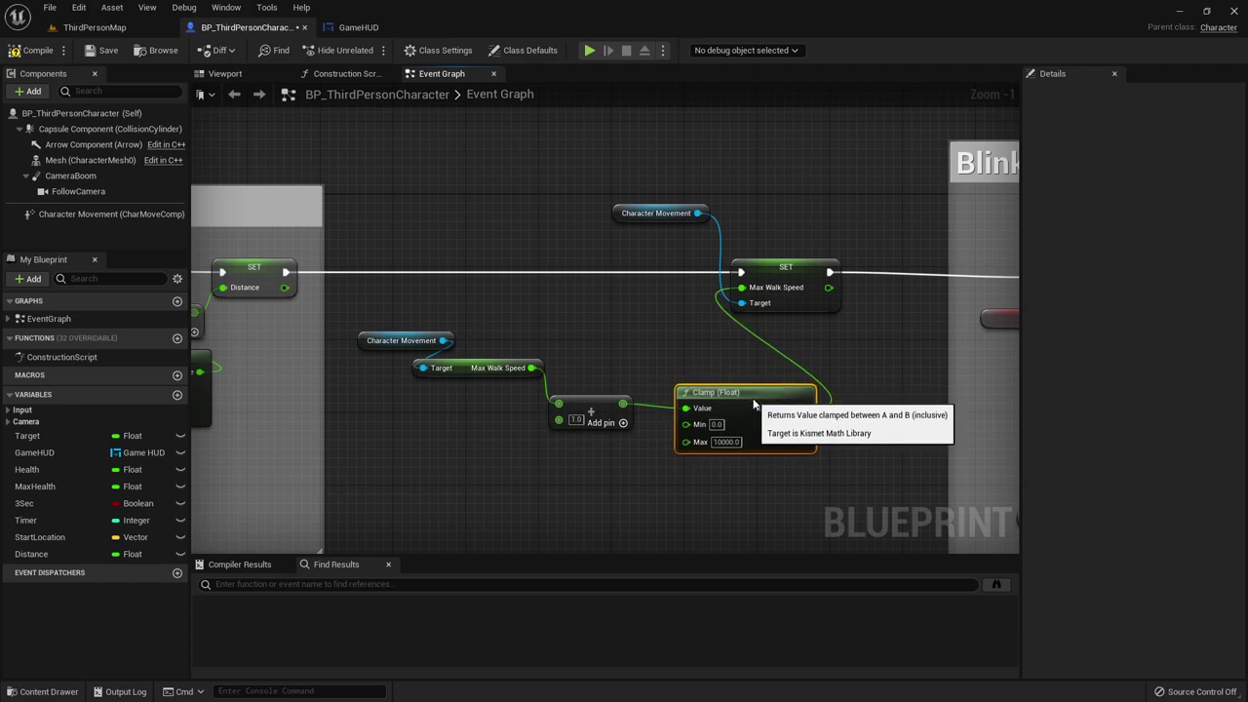
Step: Raise the Add node's increment from 1.0 to 3.0
click(576, 420)
text(3)
key(Return)
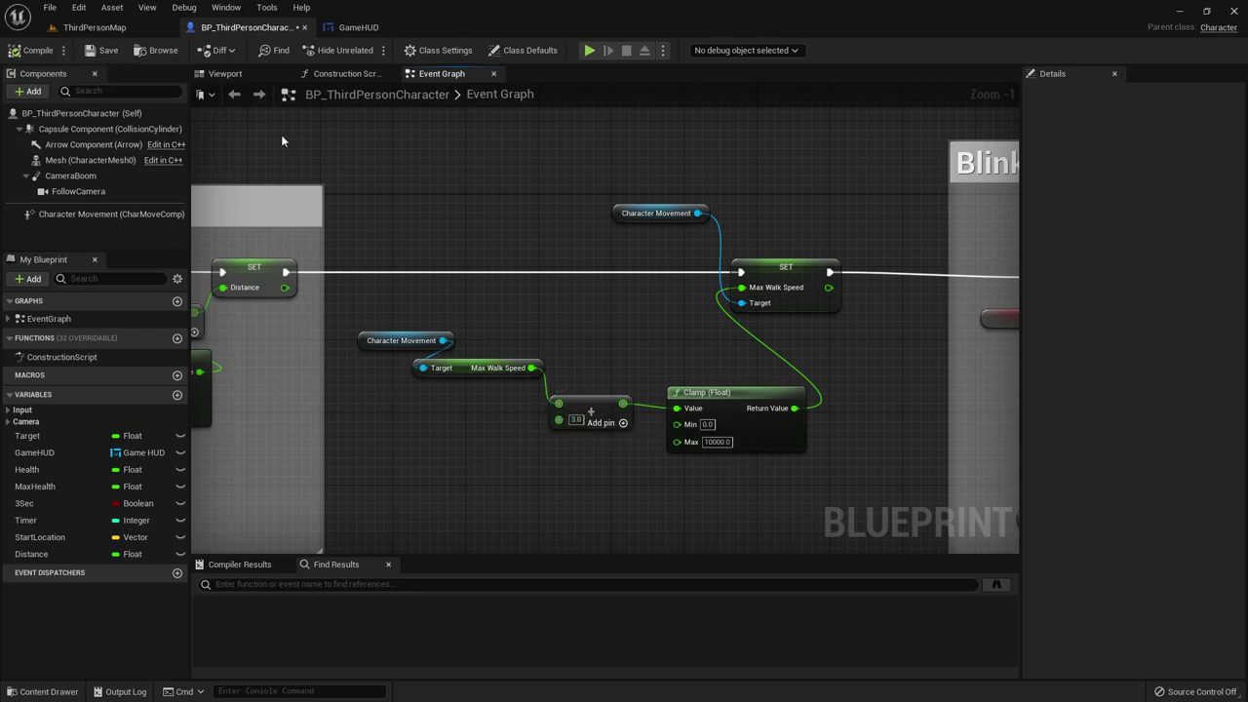
Step: Save the blueprint and play-test ThirdPersonMap, reaching 2,428 M before stopping the session
click(110, 50)
click(107, 27)
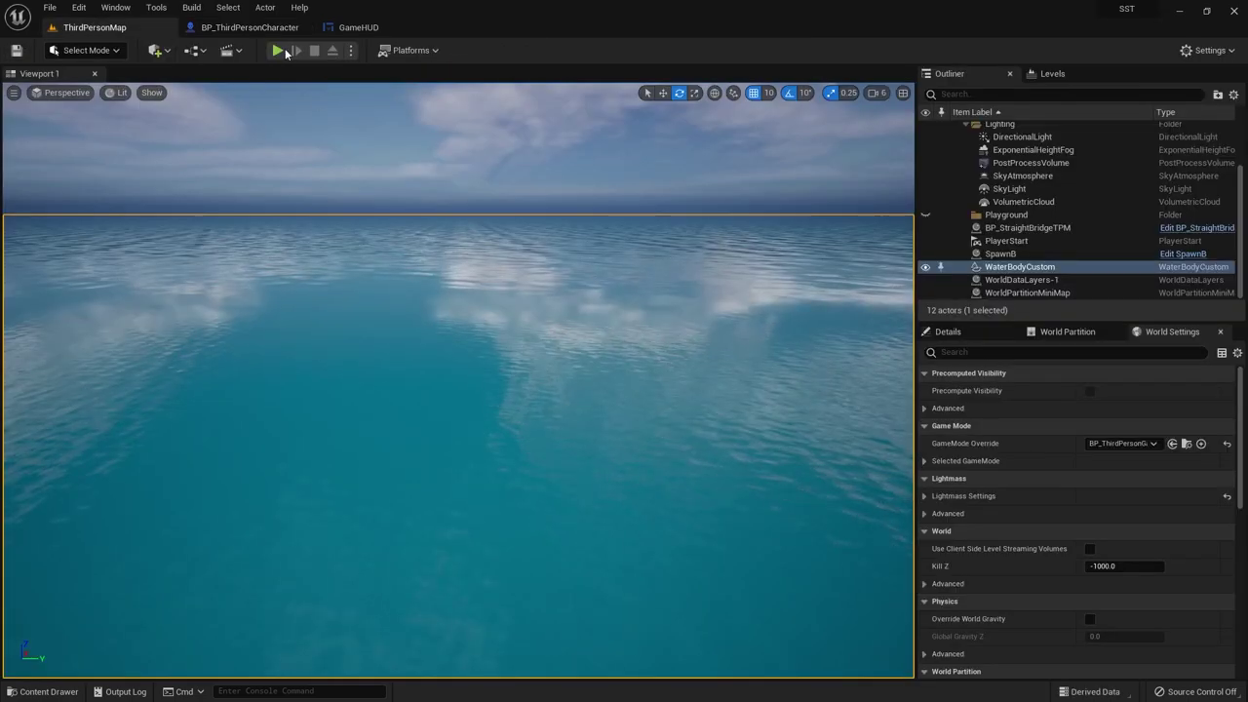
click(281, 50)
click(427, 417)
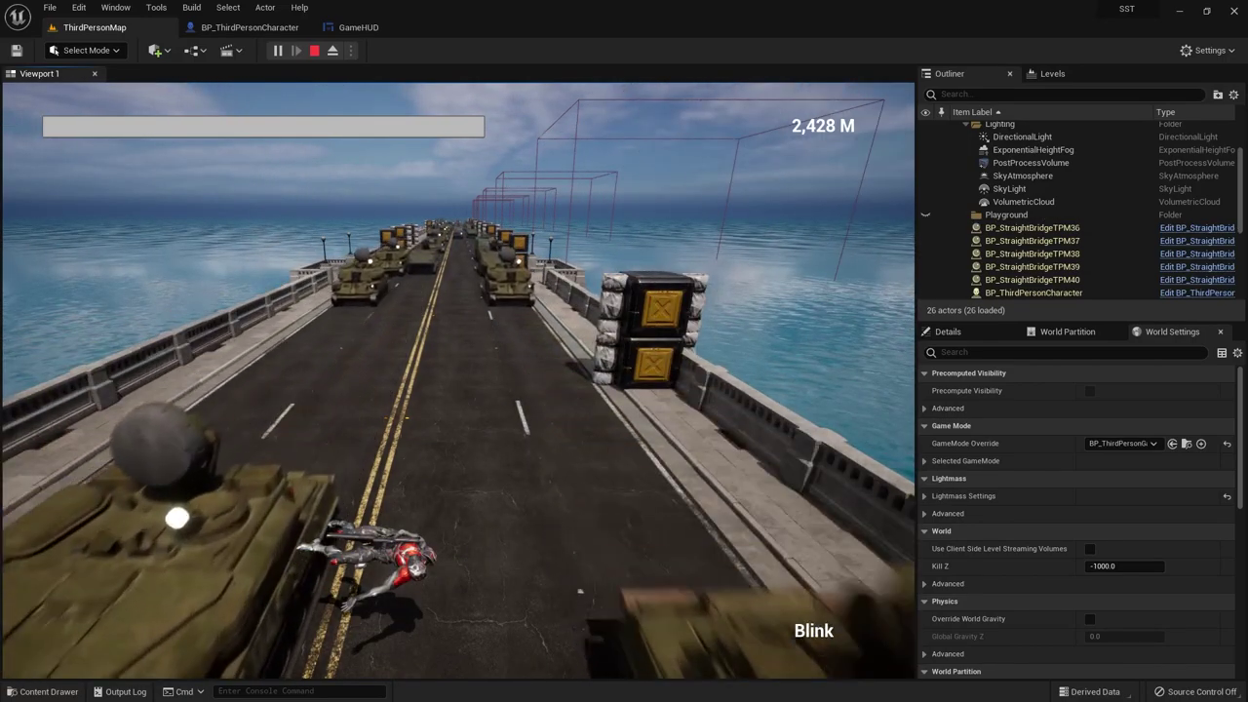
key(Escape)
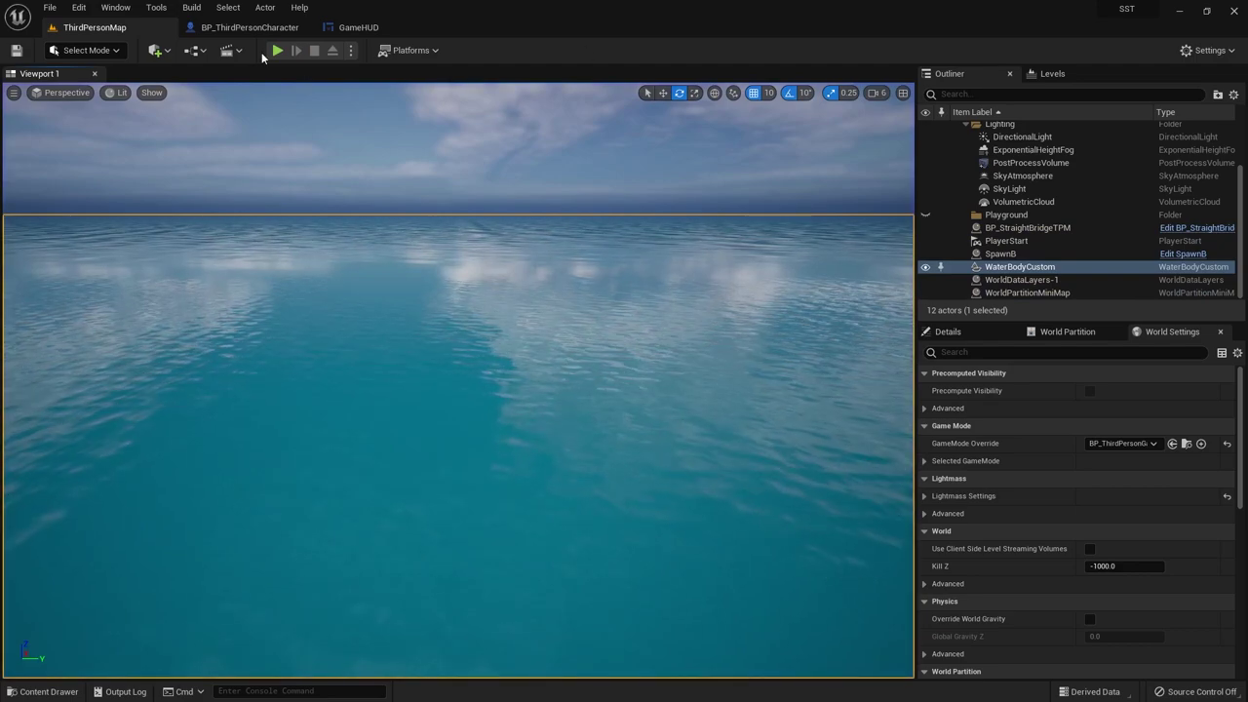
Step: Lower the Add node's per-tick increment from 3.0 to 0.7, then to 0.6
click(261, 27)
click(577, 420)
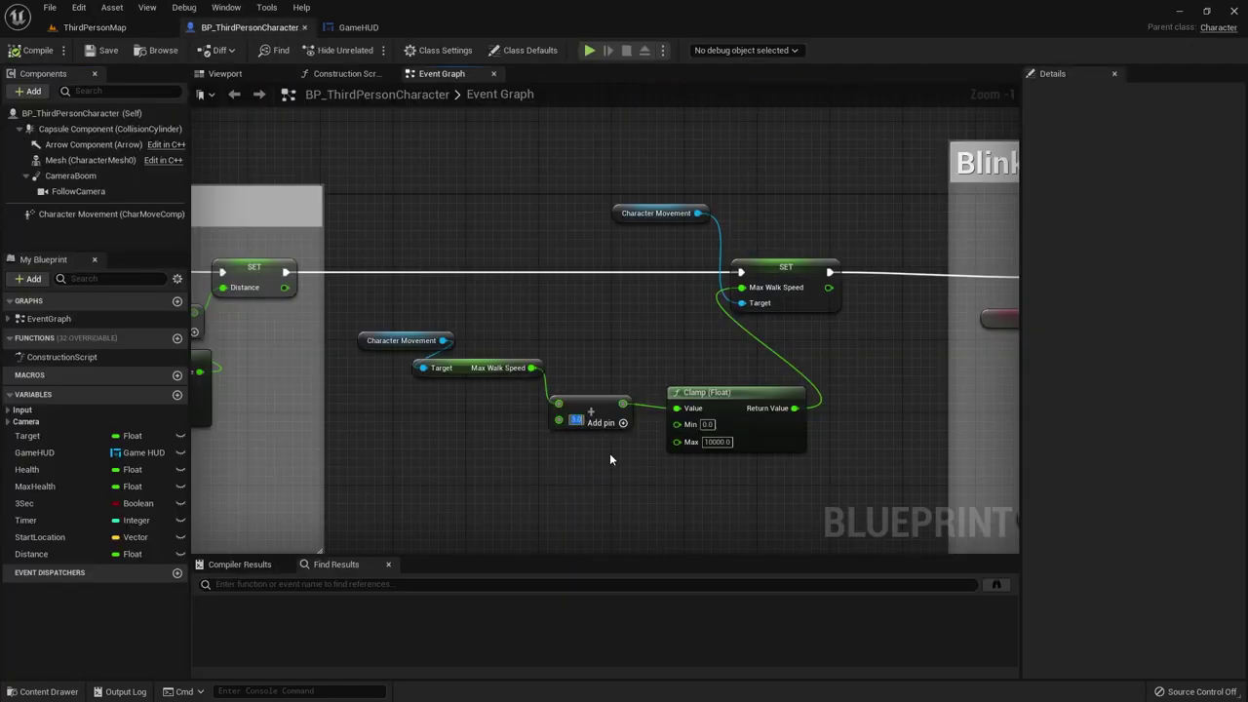
text(0.7)
key(Return)
click(586, 421)
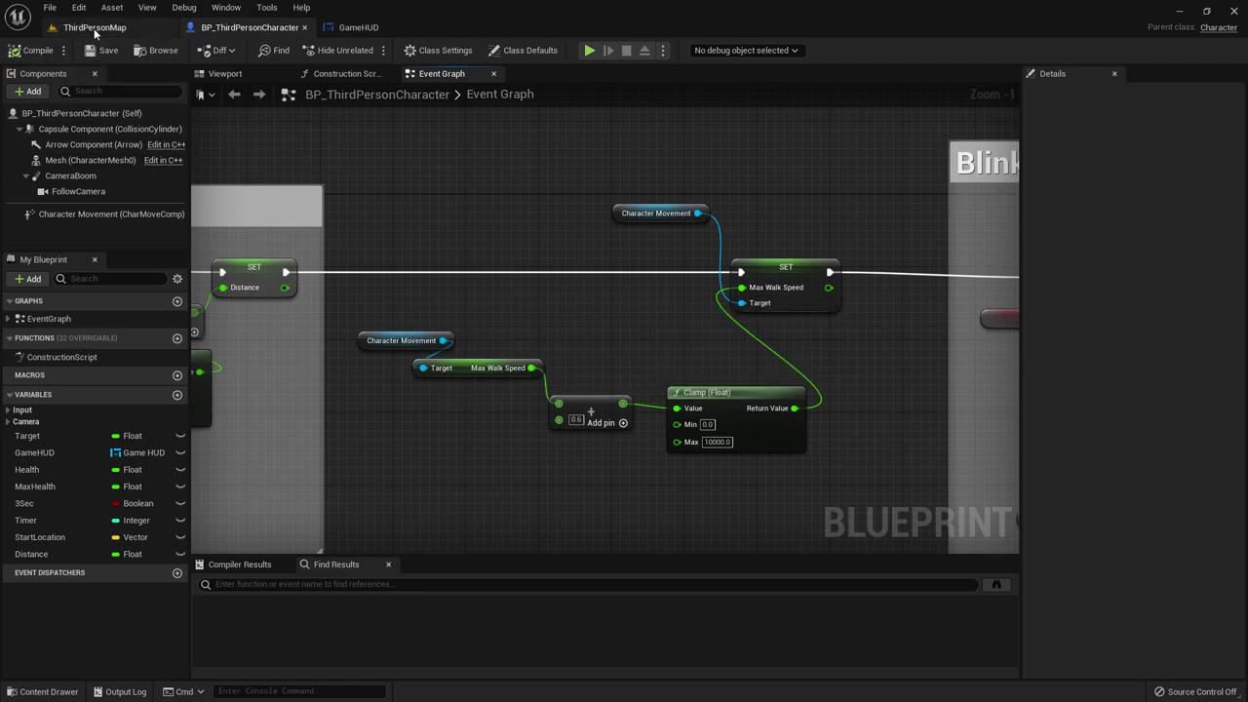
click(94, 27)
Step: Add a Print String node after the Set Max Walk Speed node
click(250, 28)
right_drag(799, 337, 497, 347)
drag(525, 282, 585, 286)
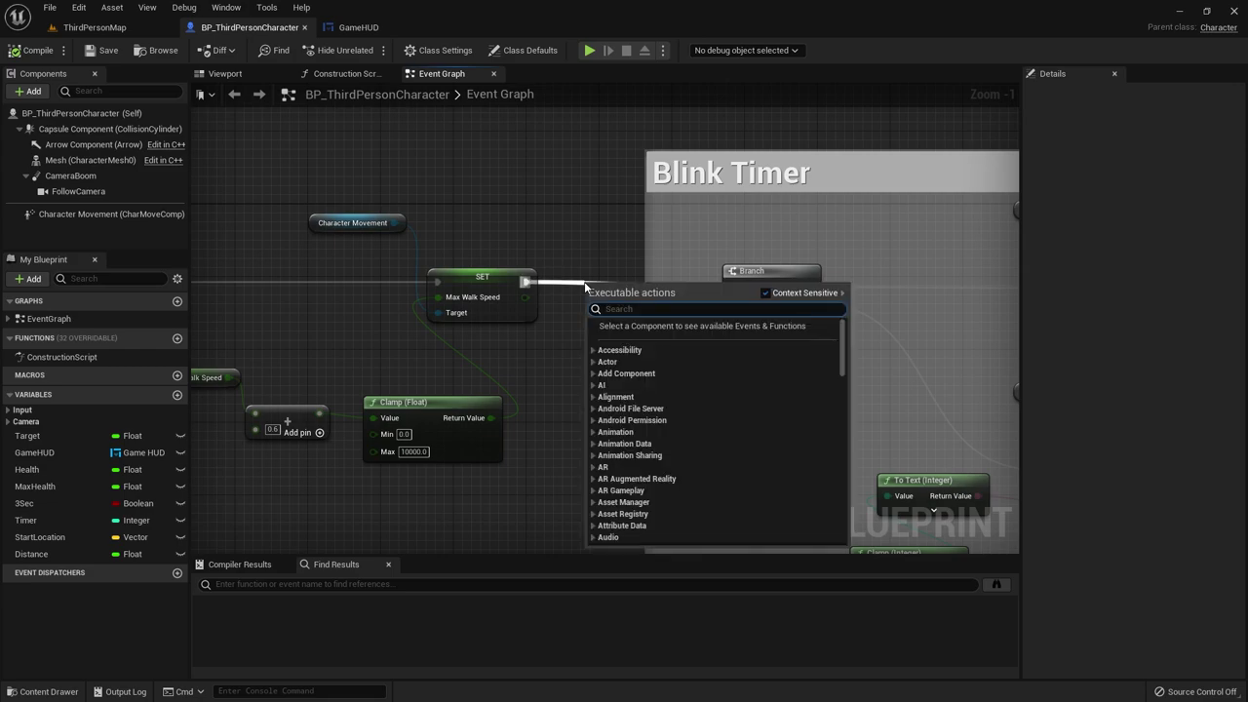
text(print string)
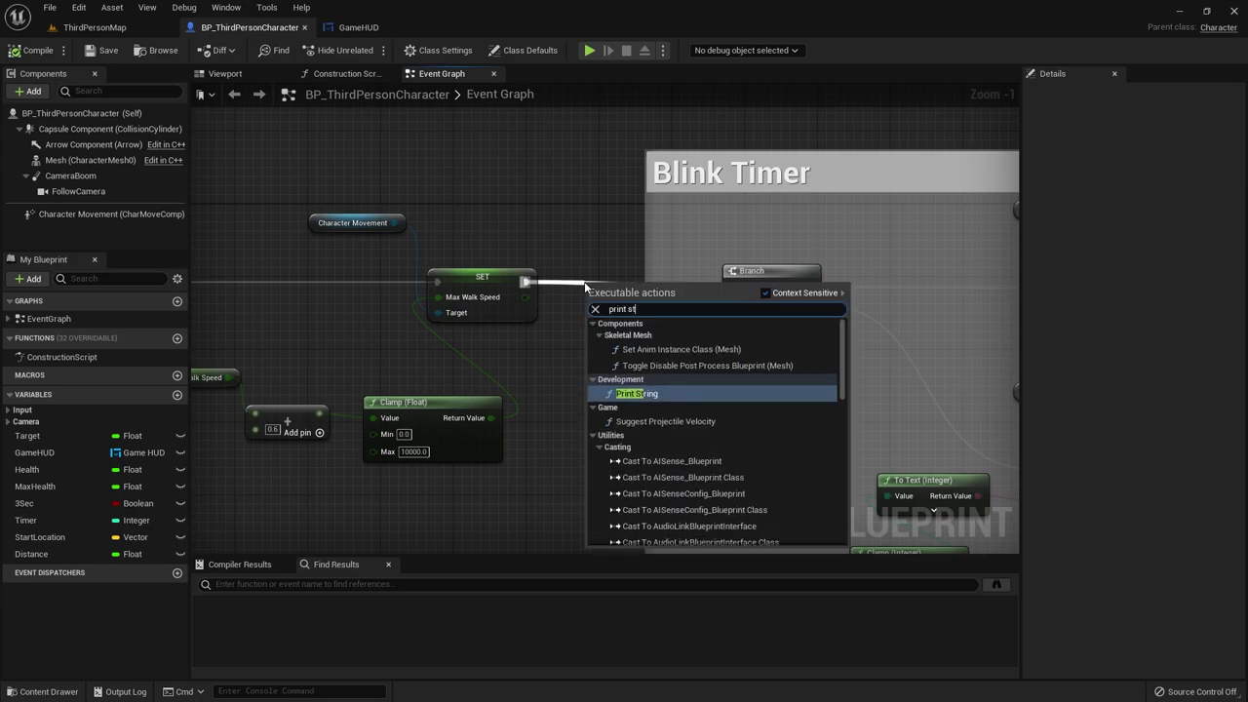
key(Return)
Step: Print the new Max Walk Speed through an auto-converted string, tidy the nodes, and start a play-test
mouse_move(525, 296)
mouse_down()
mouse_move(615, 341)
mouse_move(592, 335)
mouse_up()
drag(543, 300, 535, 337)
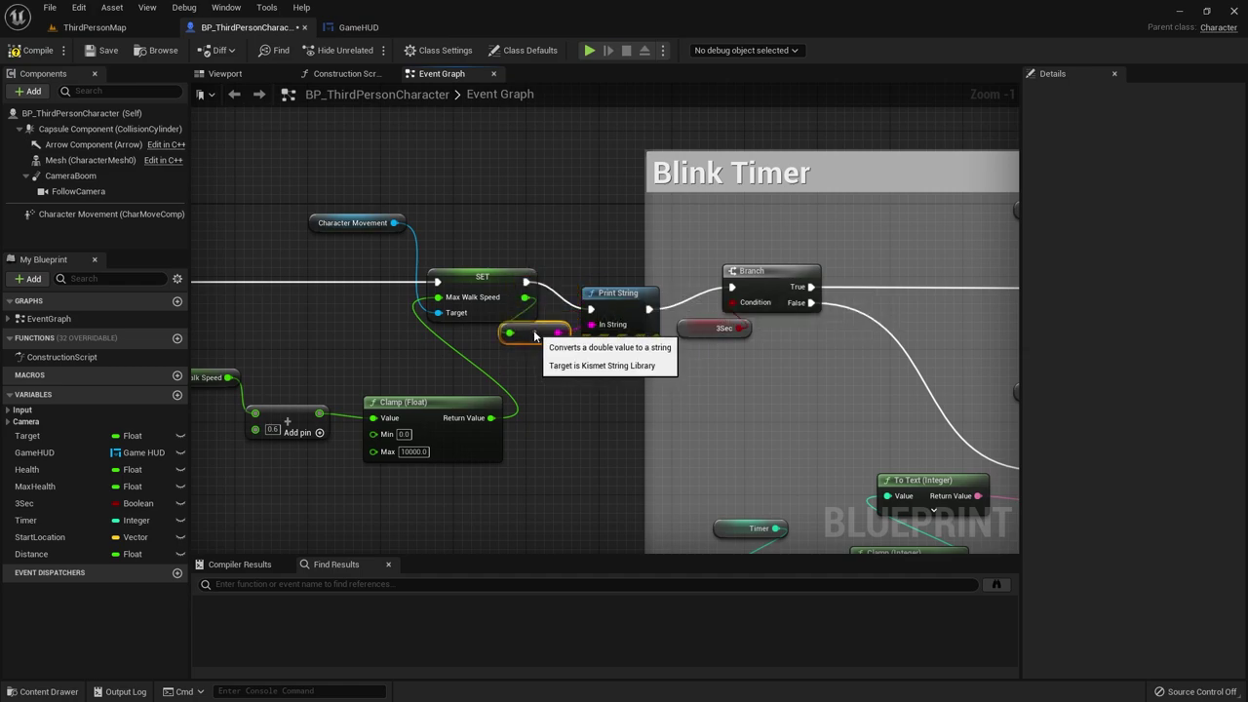
click(620, 350)
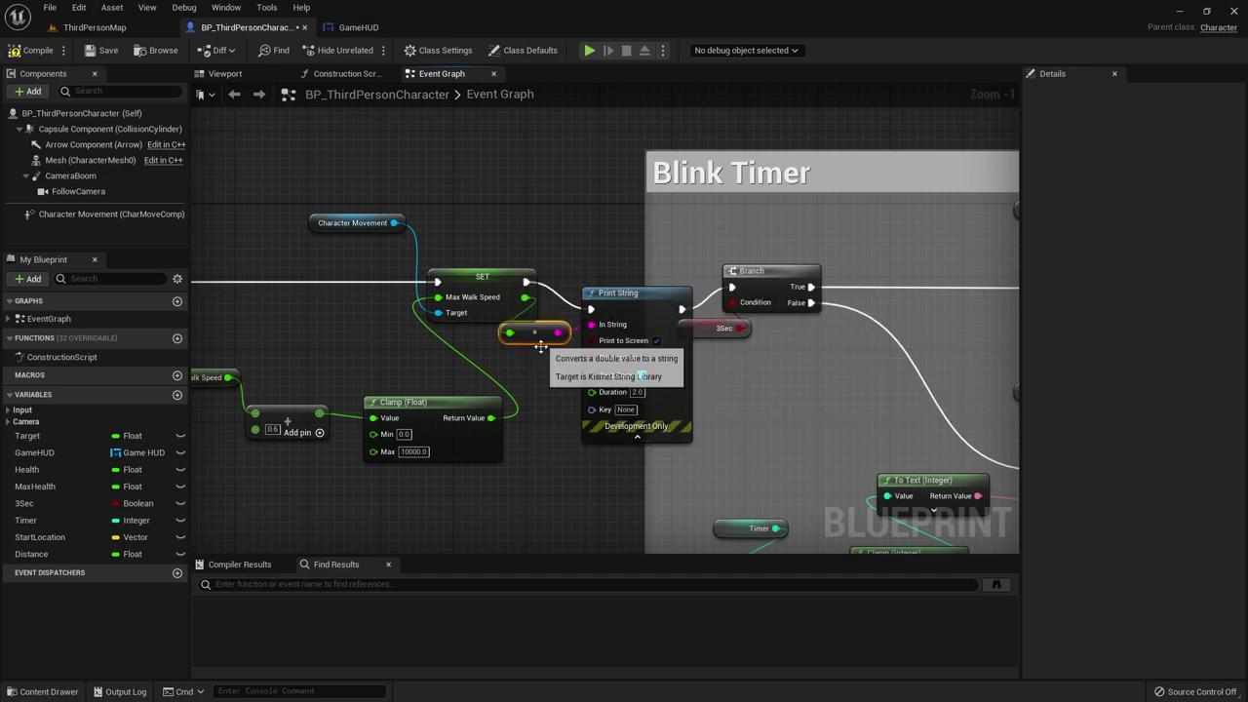
click(637, 436)
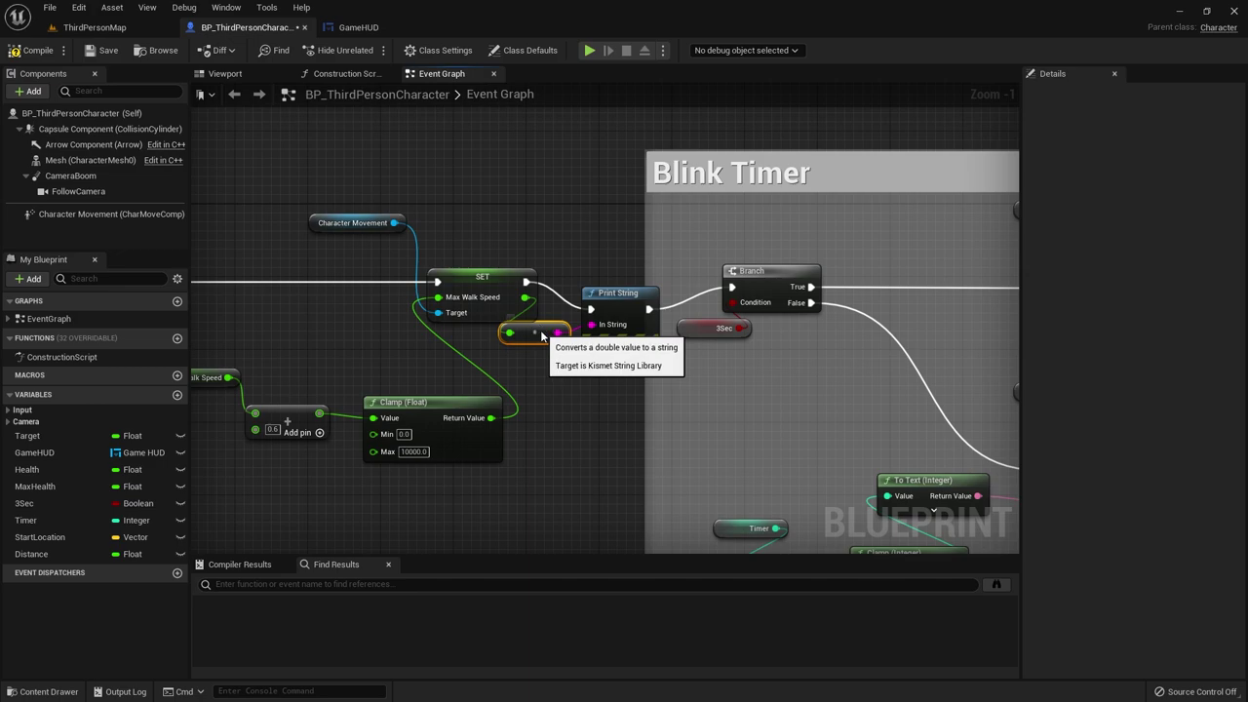
drag(543, 336, 570, 382)
drag(618, 293, 619, 265)
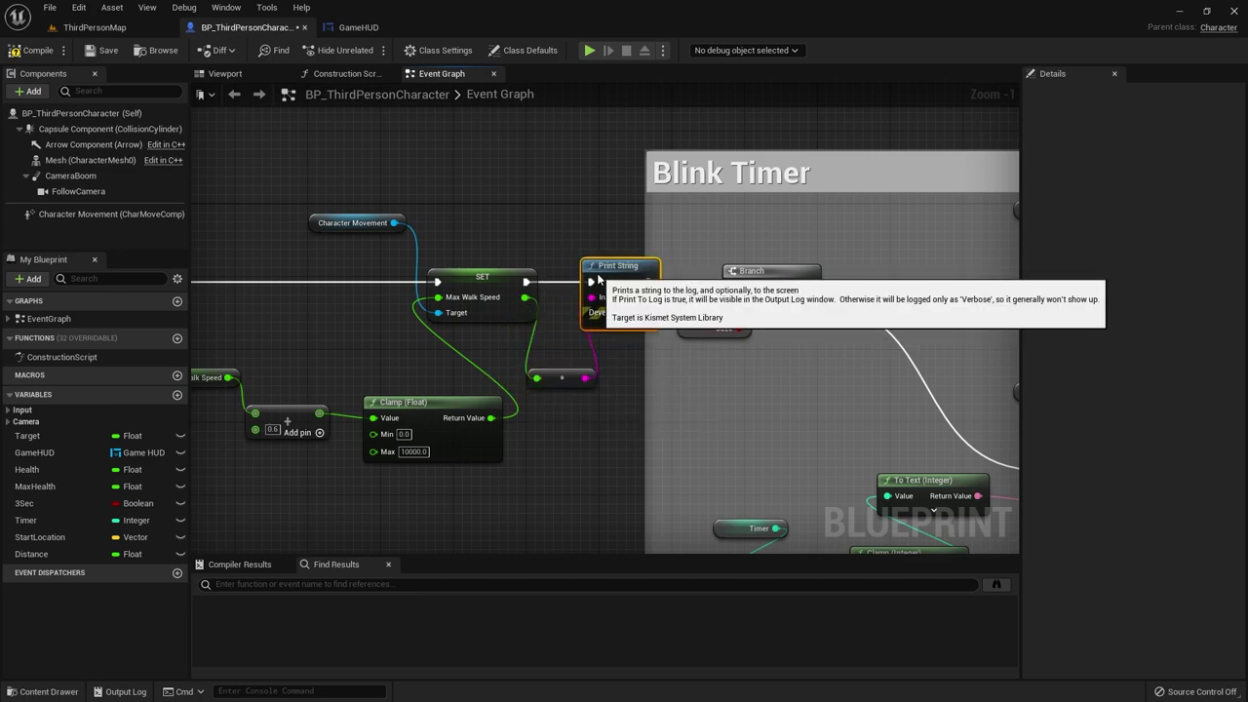
click(94, 27)
click(279, 50)
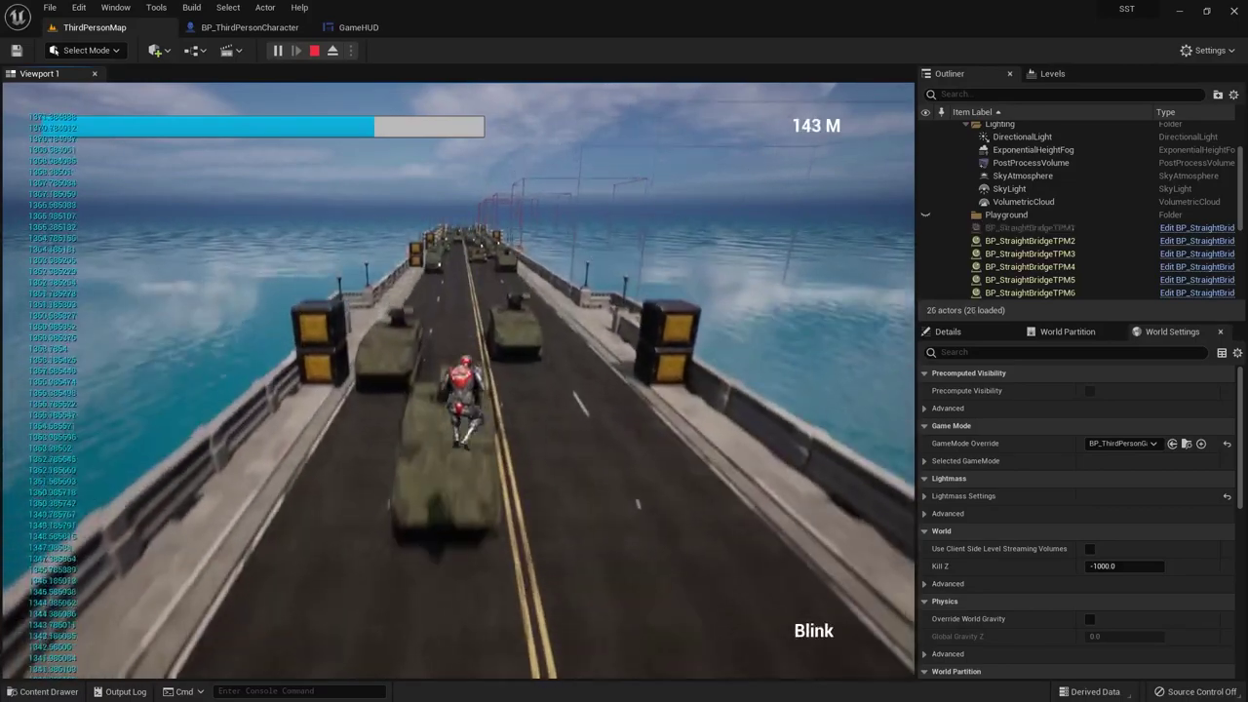
Step: Stop the playtest and set the Add node's B value to 5.0 in BP_ThirdPersonCharacter
key(Escape)
click(249, 29)
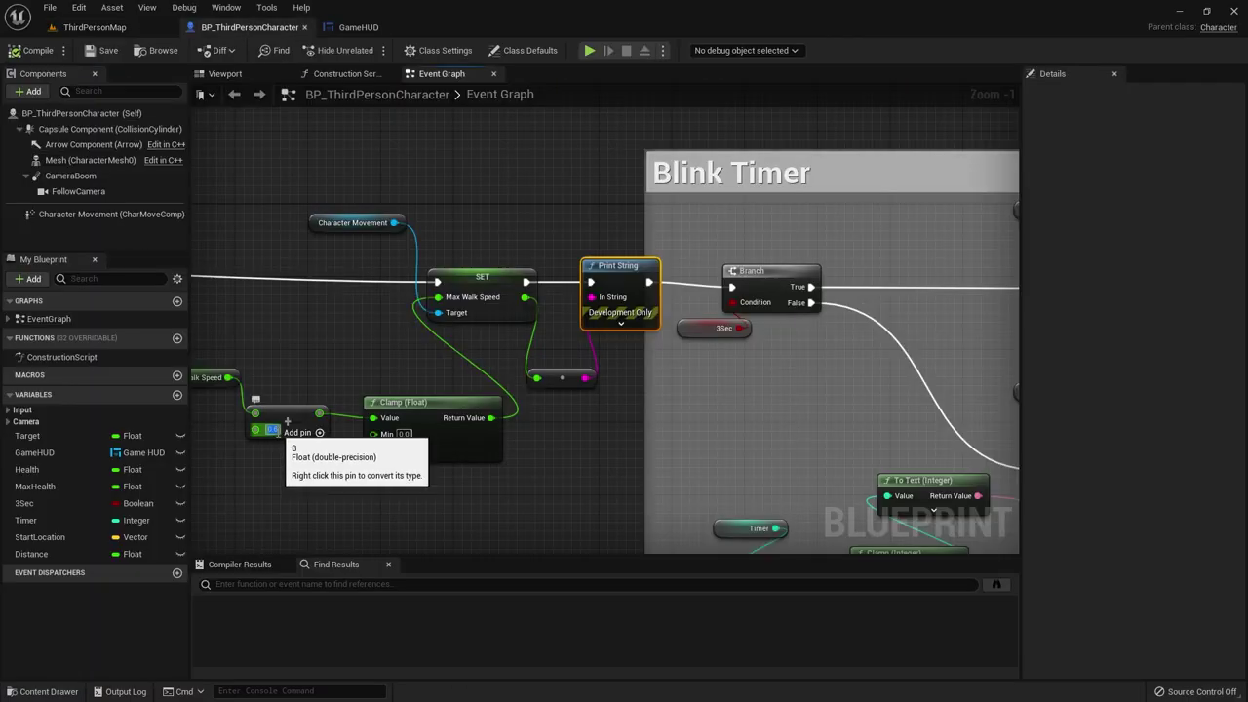
text(5)
Step: Compile the character blueprint and return to the ThirdPersonMap level
right_drag(312, 366, 420, 354)
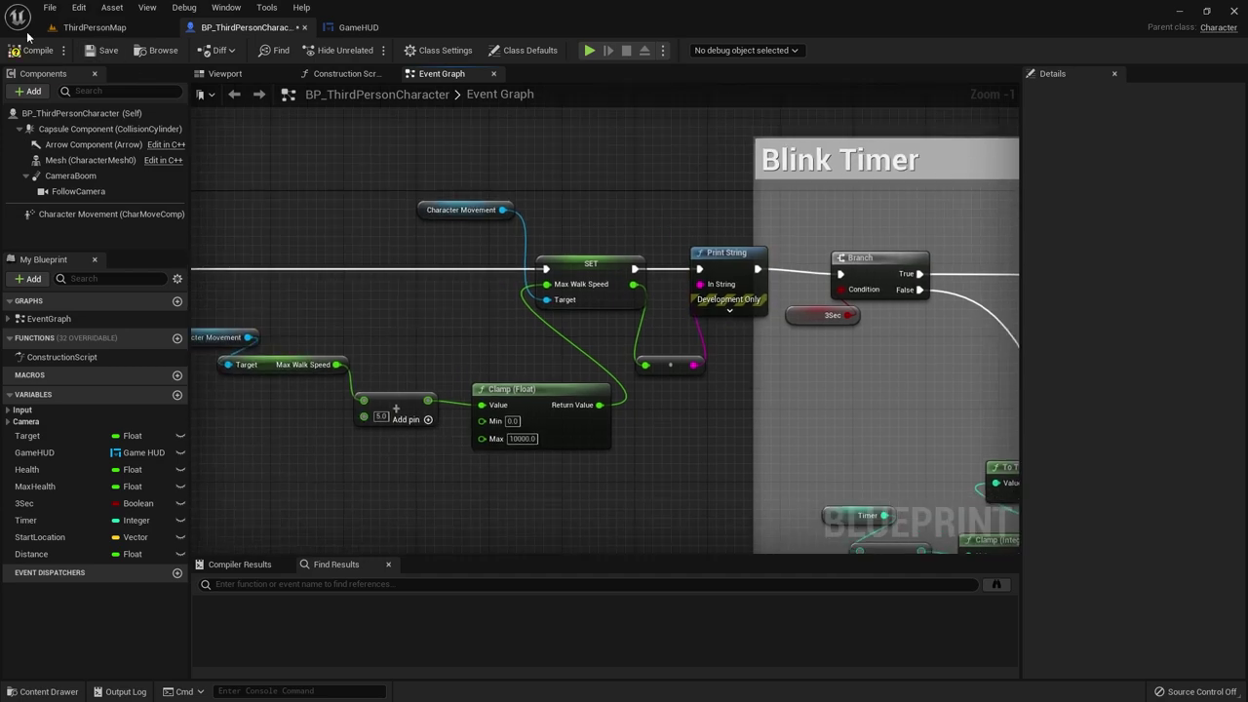
click(37, 52)
click(107, 30)
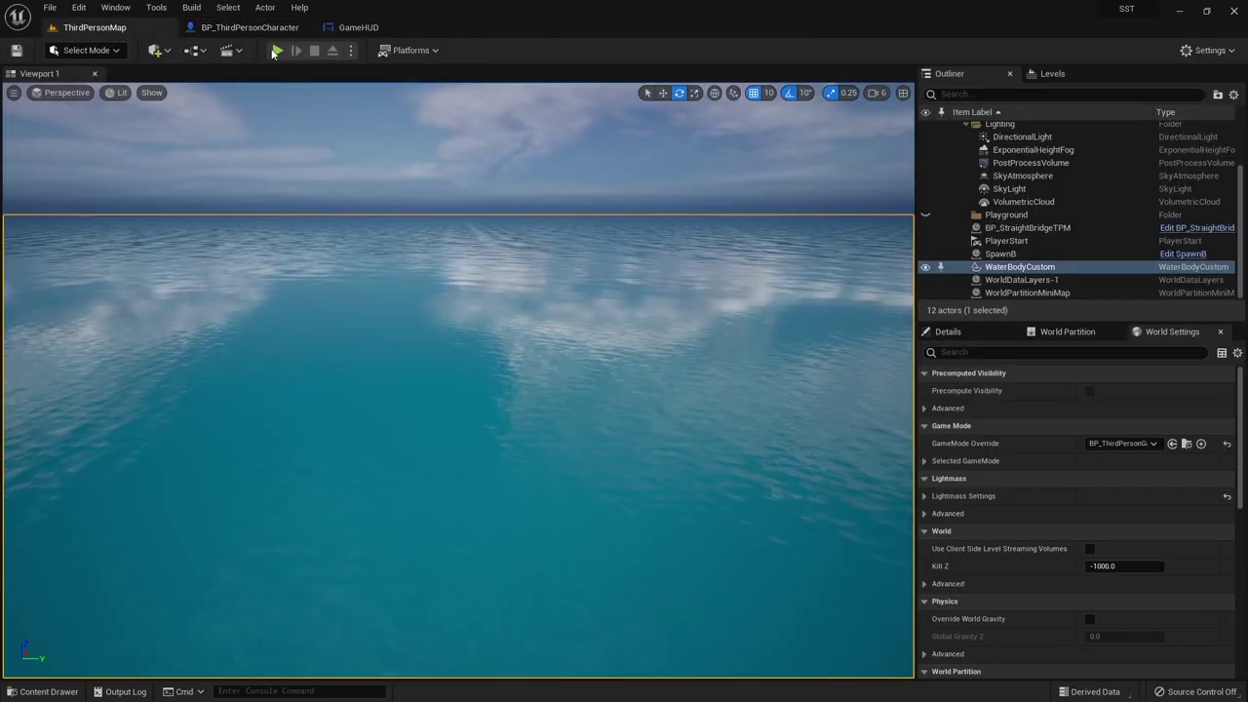
click(276, 51)
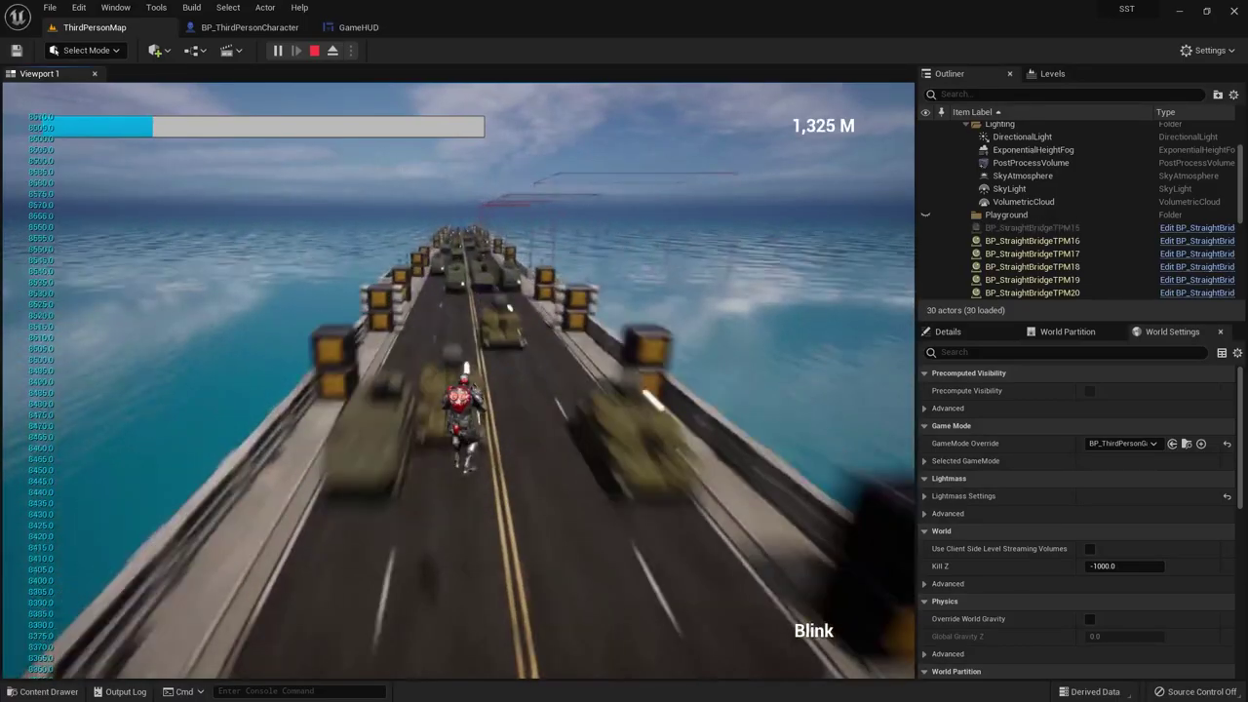
key(e)
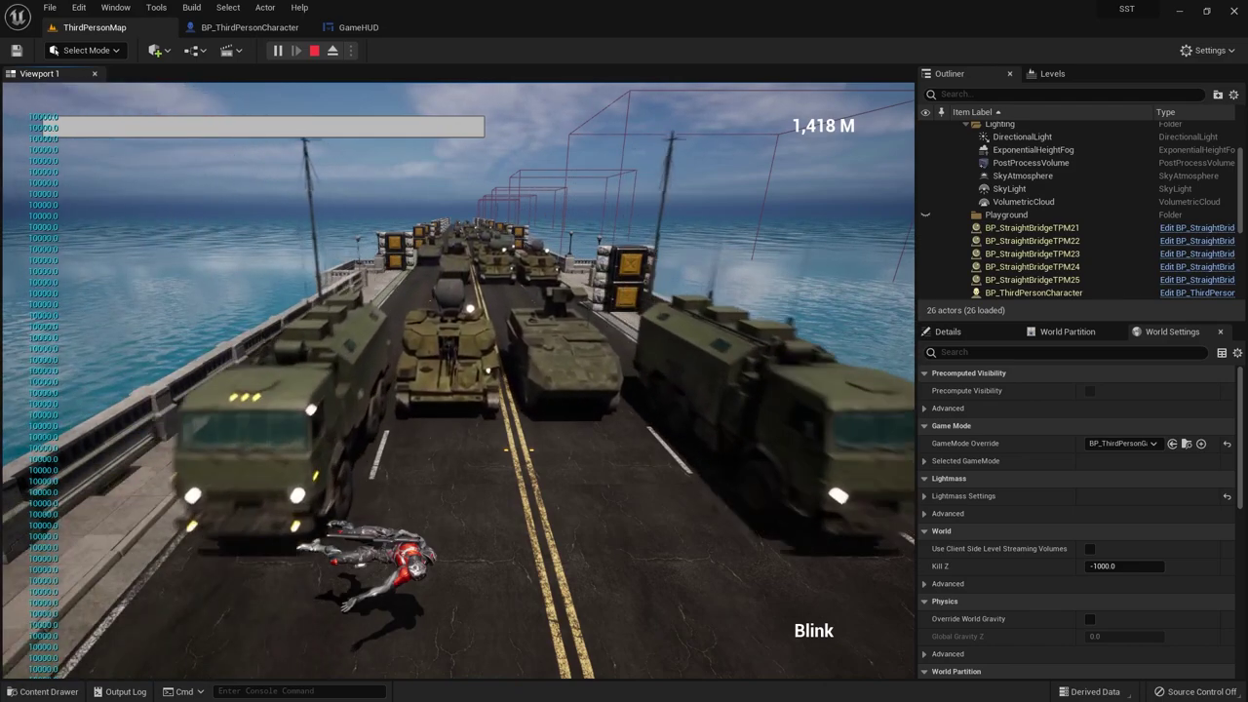
key(Escape)
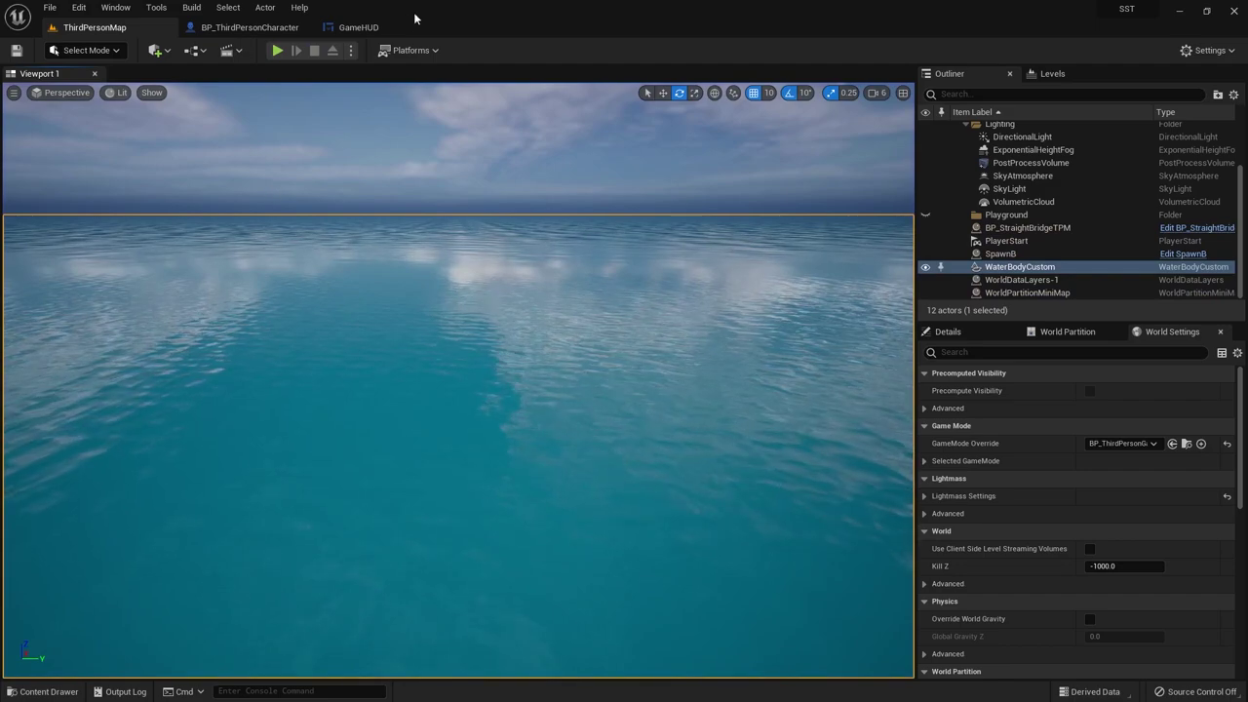
Step: Delete the Print String and reroute nodes and wire SET's exec output directly into Branch
click(250, 27)
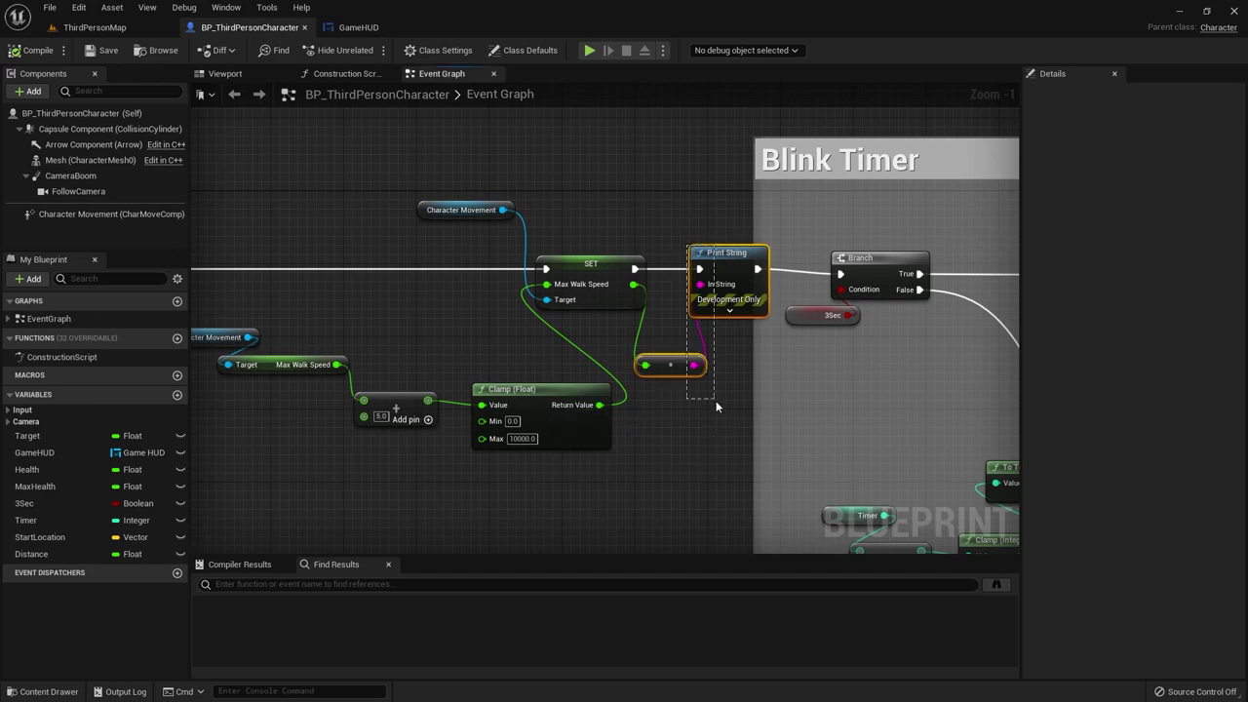
key(Delete)
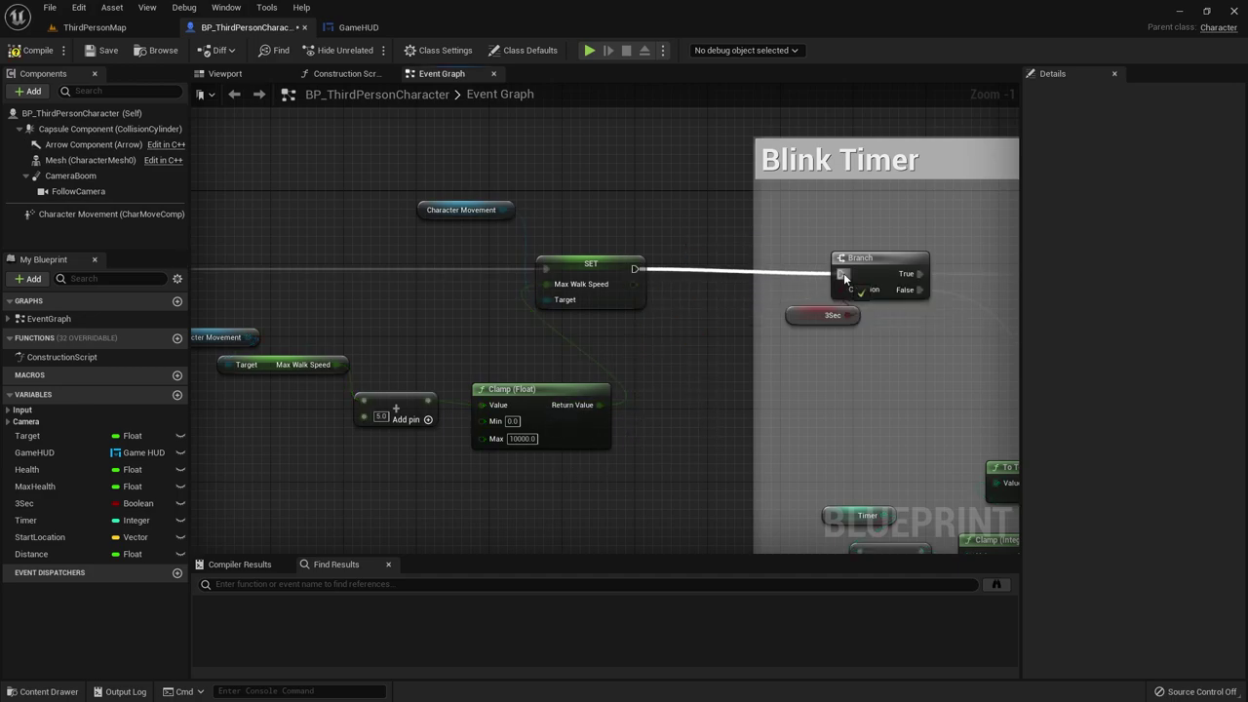
drag(654, 275, 841, 274)
Step: Tidy the Character Movement and Clamp nodes and wrap the walk-speed nodes in a comment
right_drag(349, 200, 490, 156)
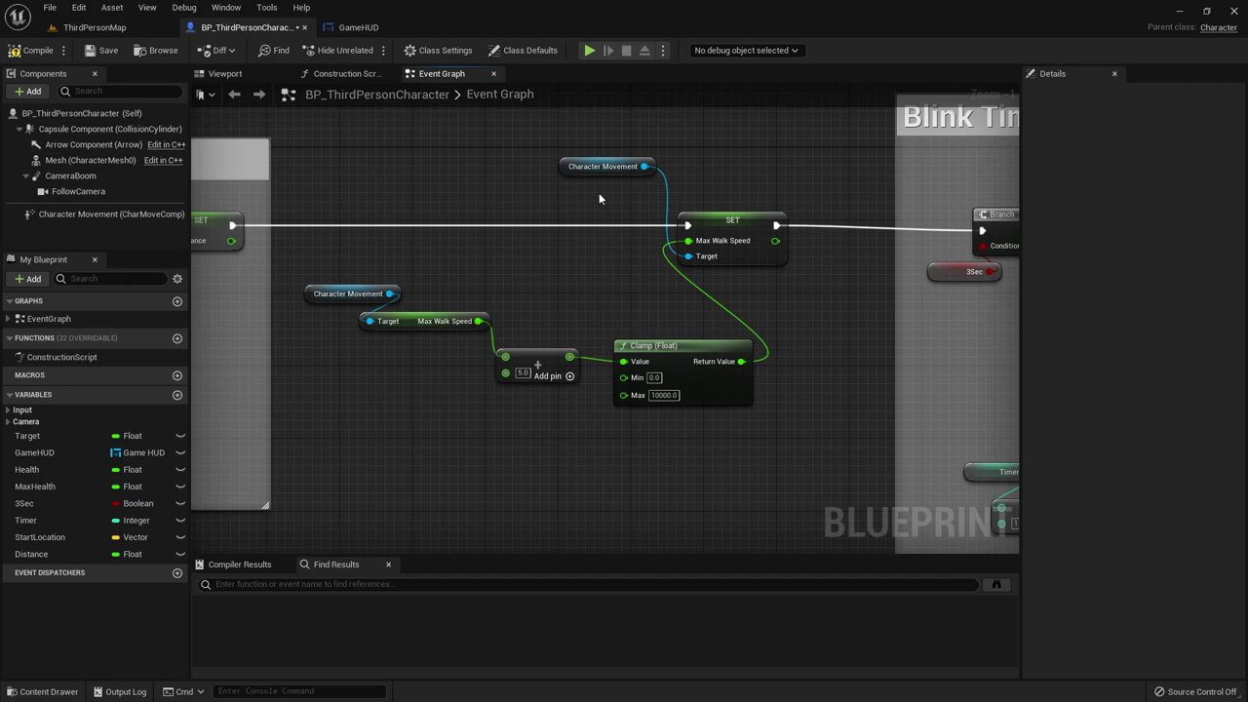
drag(611, 166, 610, 203)
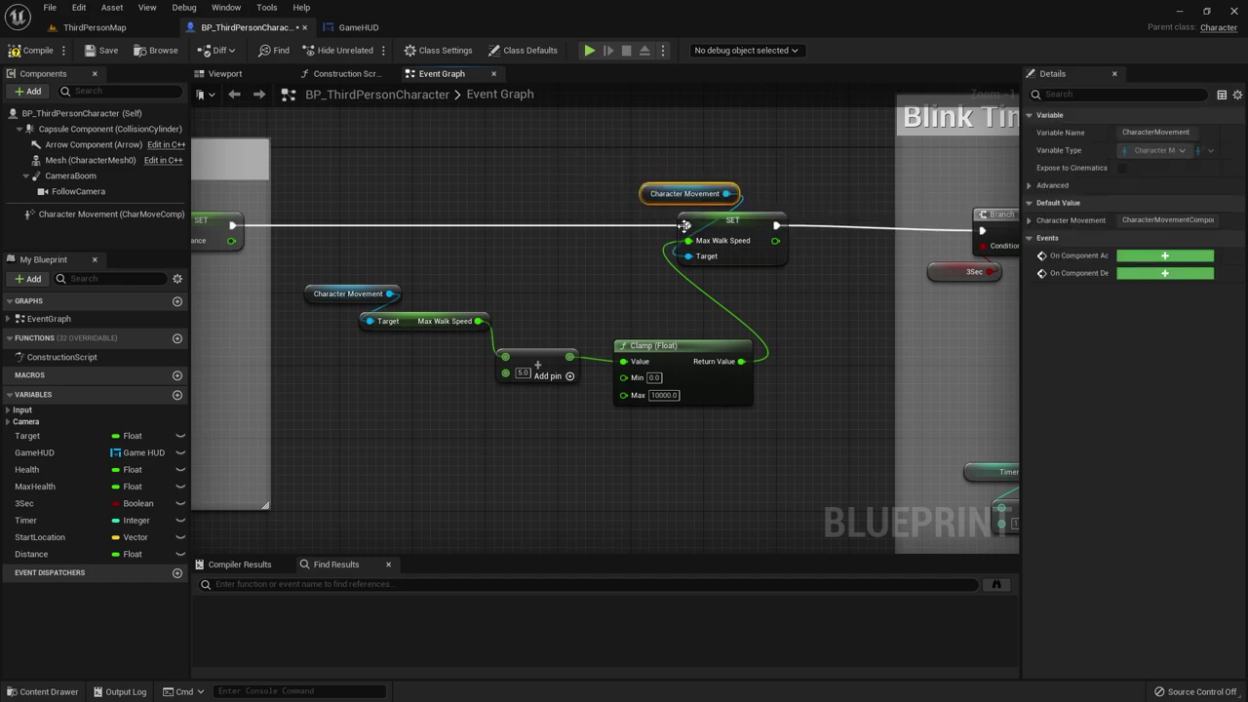
mouse_move(688, 338)
mouse_down()
mouse_move(559, 229)
mouse_move(697, 316)
mouse_up()
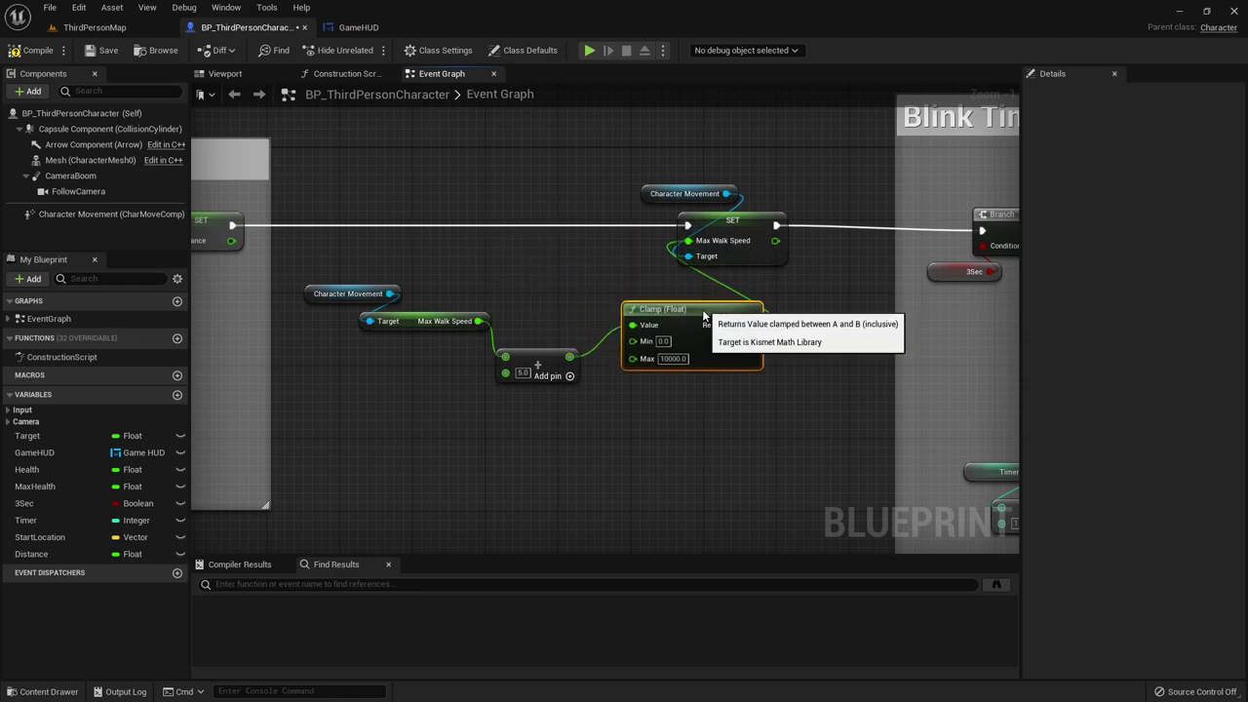
drag(539, 335, 764, 491)
key(c)
text(Max Walk Speed)
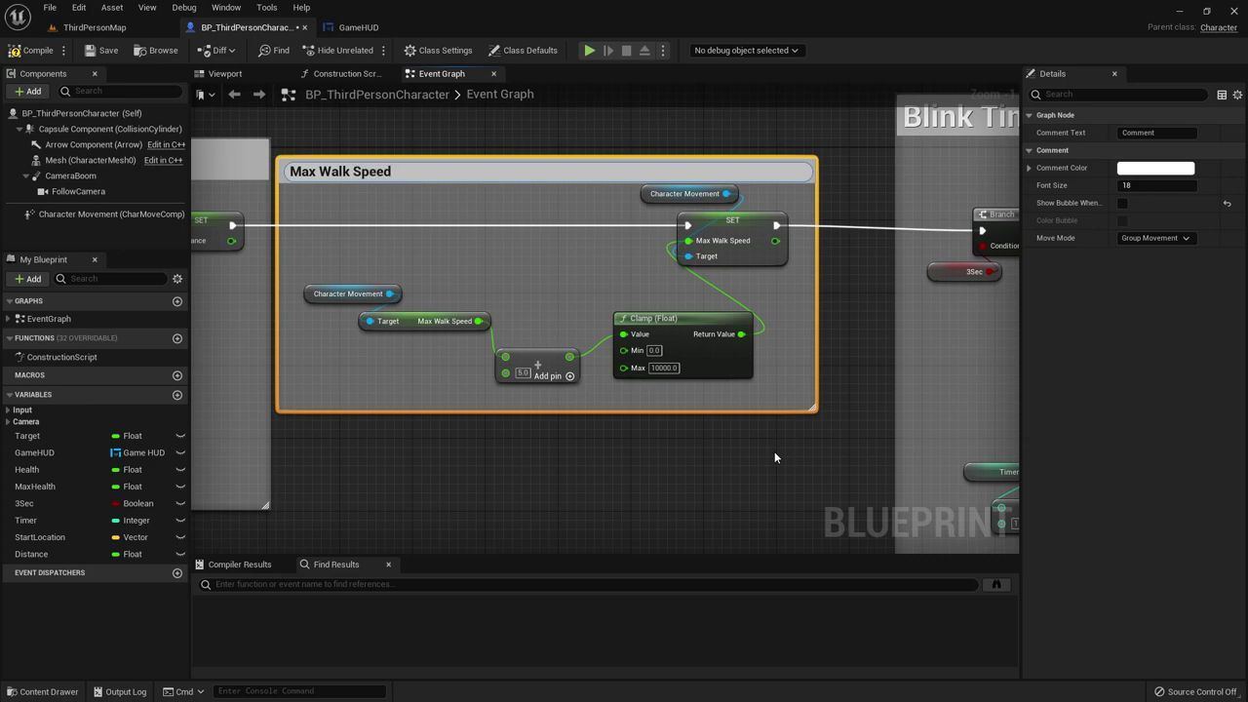
Step: Title the comment 'Max Walk Speed' and set its Font Size to 40
click(391, 428)
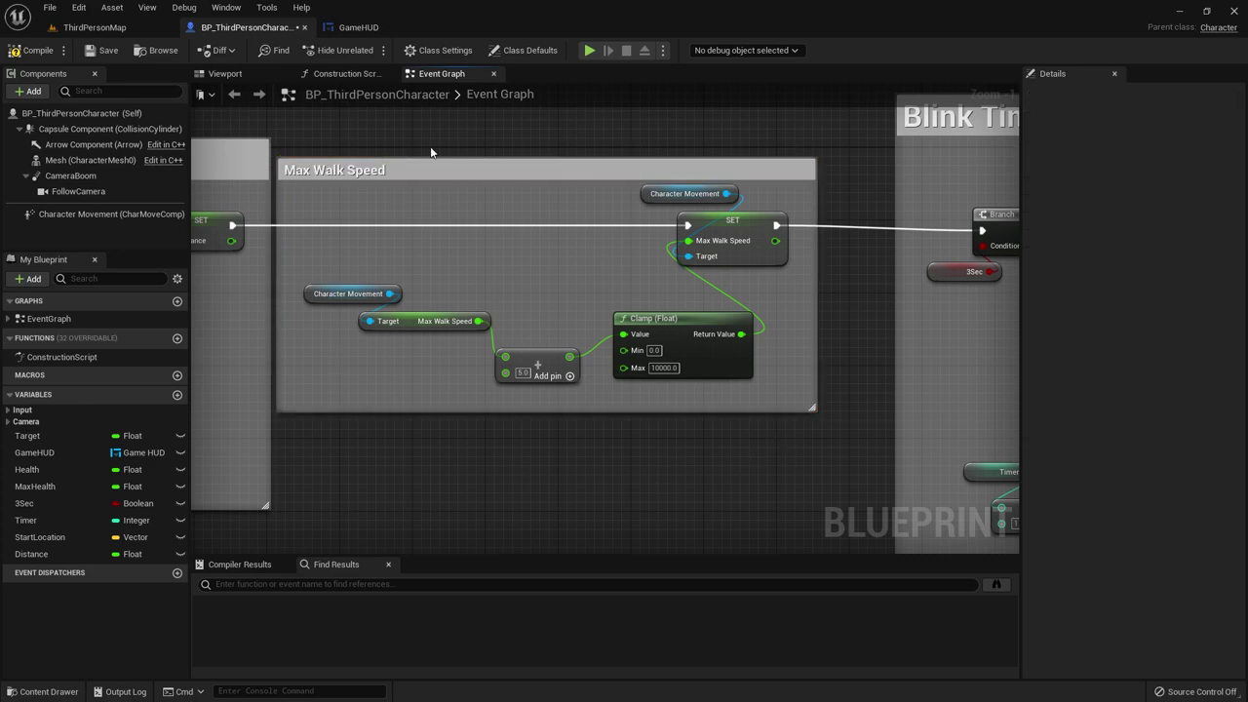
click(428, 176)
text(4)
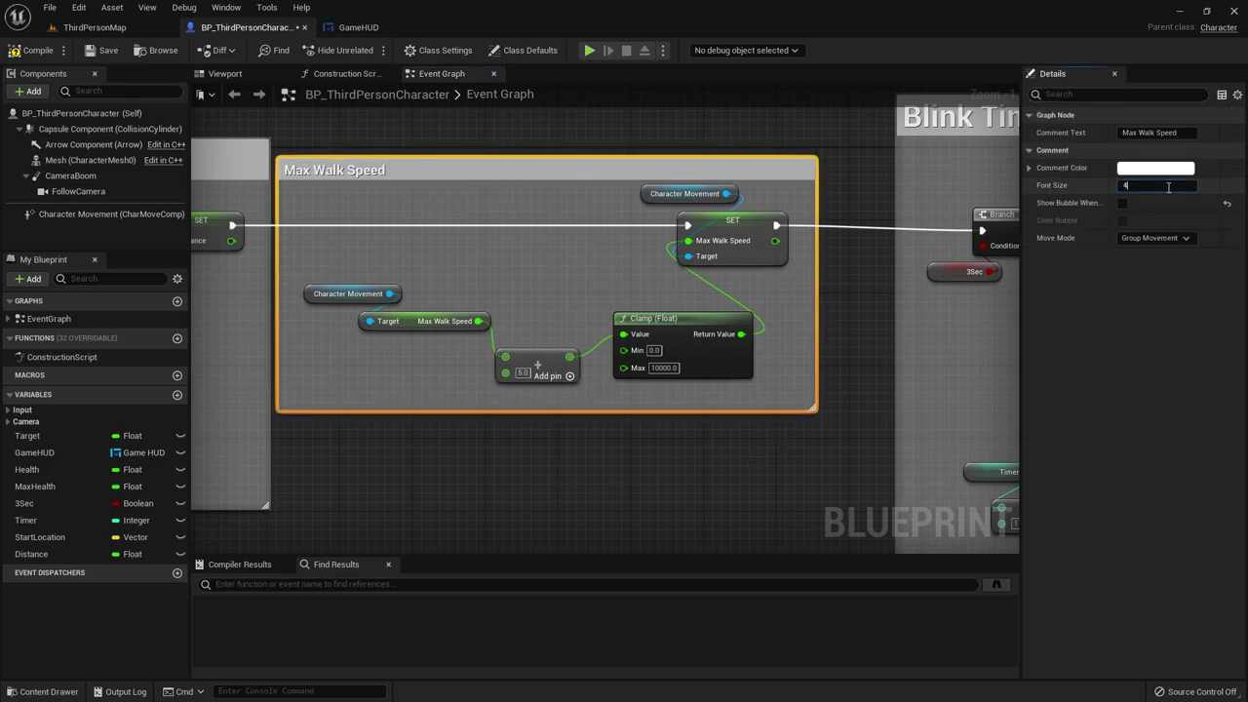
text(0)
key(Return)
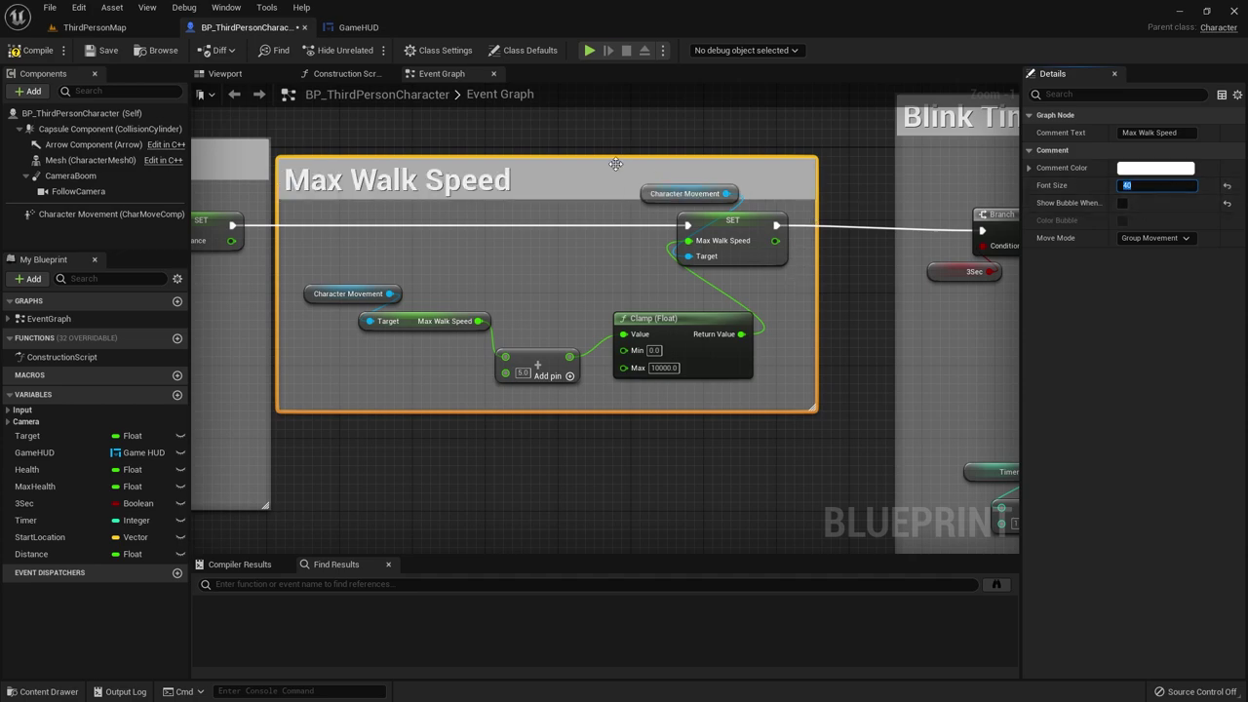
Step: Raise the comment's top edge slightly, reposition the top Character Movement node, and zoom out
drag(615, 159, 617, 144)
click(468, 227)
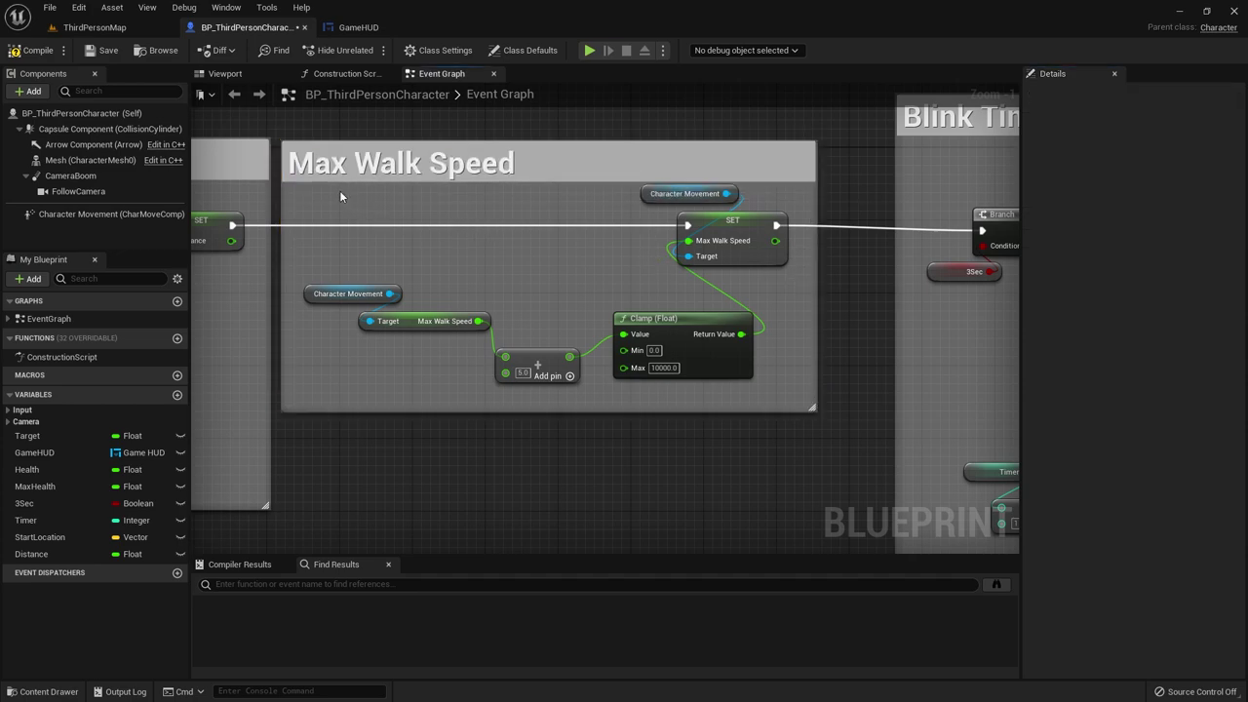
drag(642, 196, 589, 206)
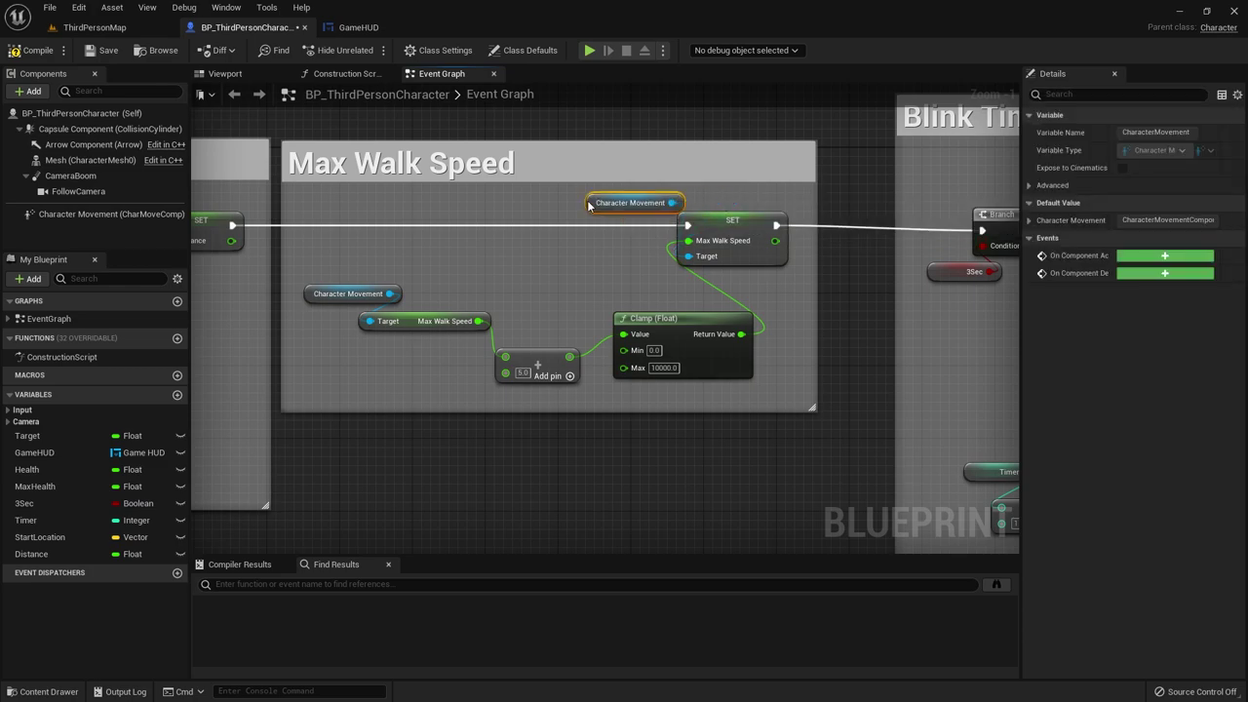
click(600, 378)
scroll(567, 368, down, 4)
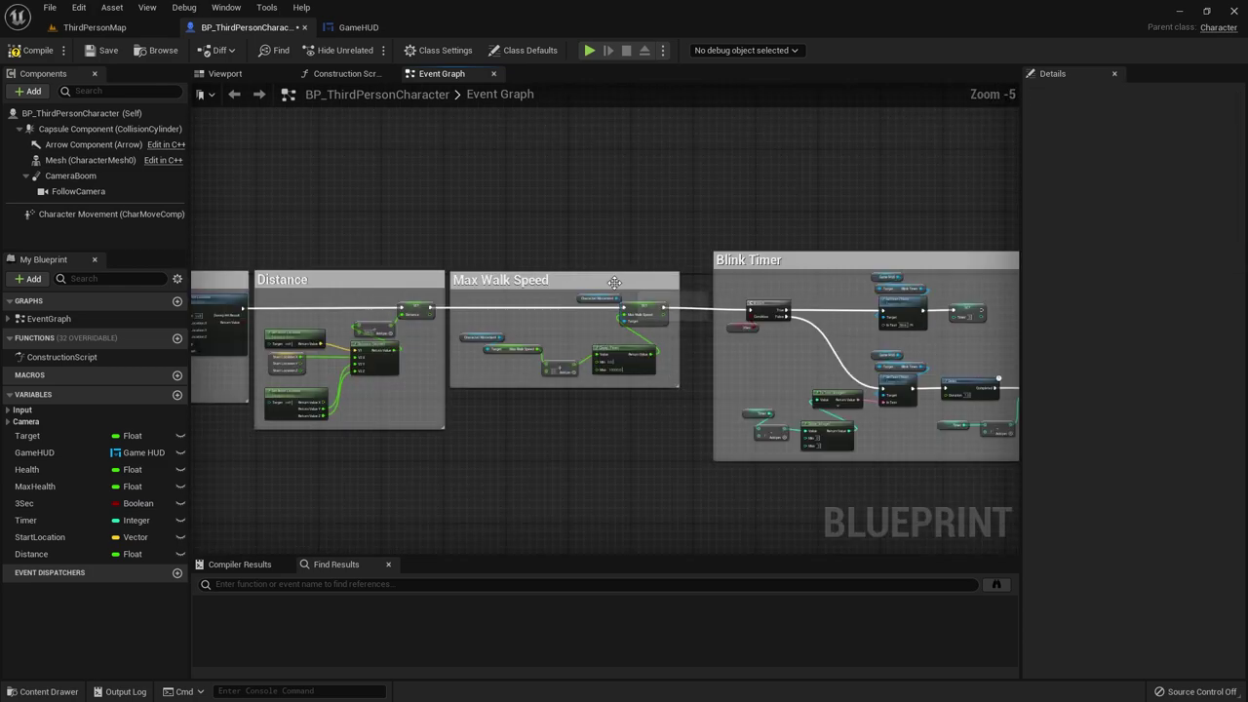
Step: Nudge the comment right and change the Add node's increment from 5.0 to 0.7
drag(615, 283, 633, 282)
click(656, 412)
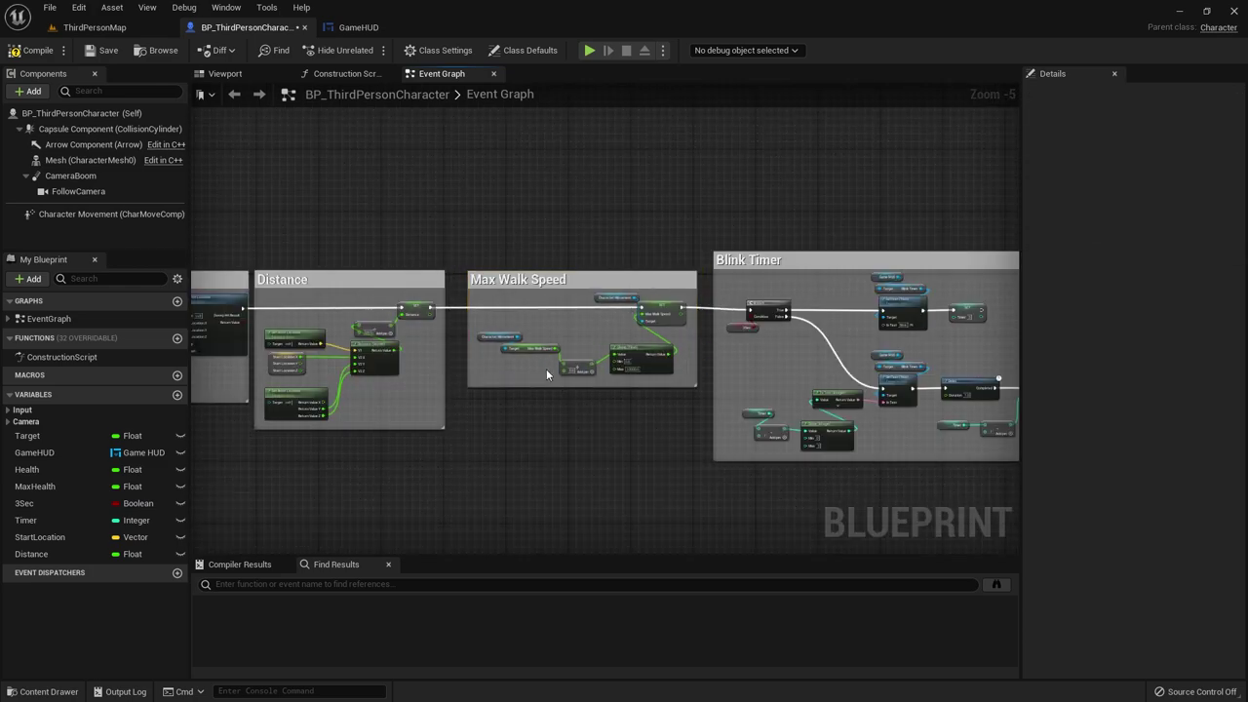
scroll(546, 368, up, 4)
scroll(585, 342, up, 1)
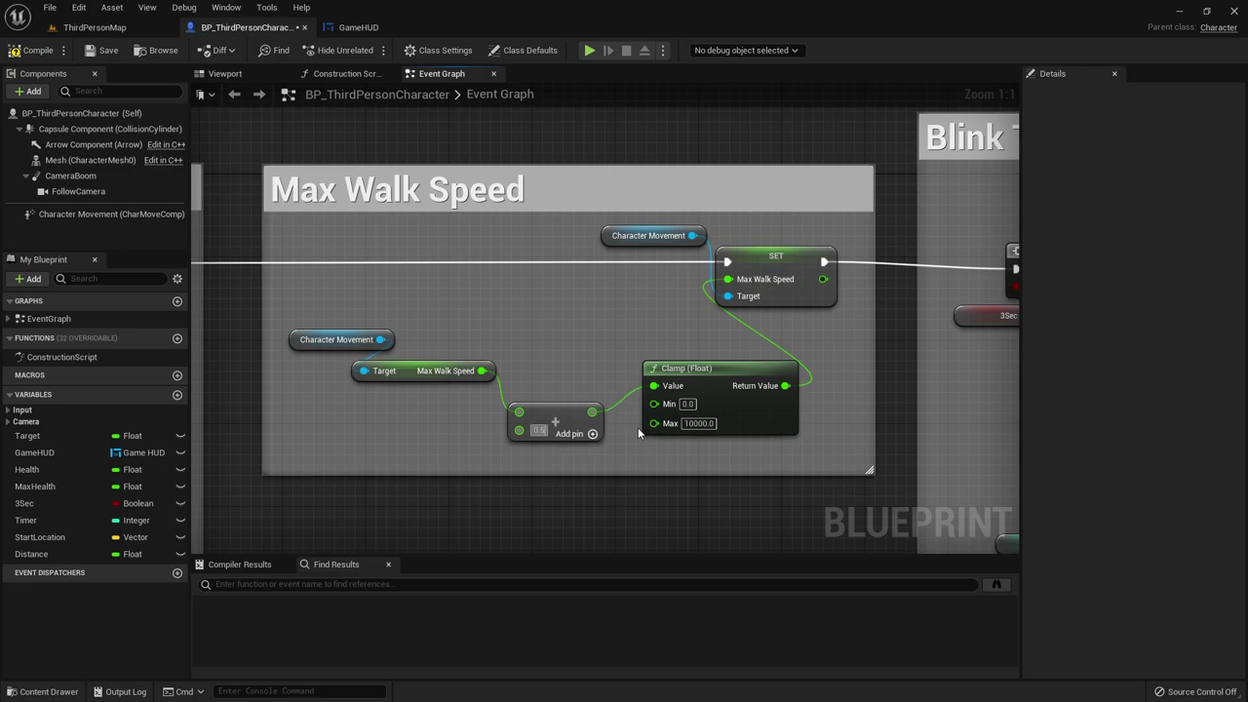
text(0.50.7)
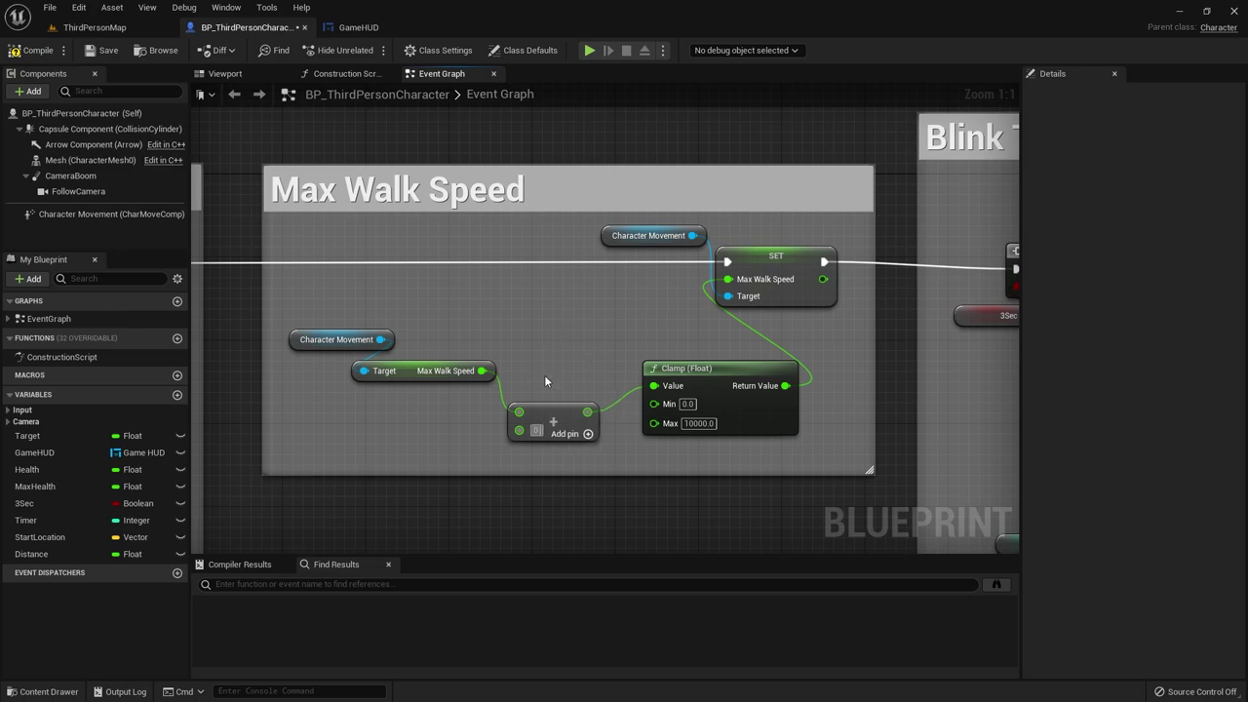
key(Return)
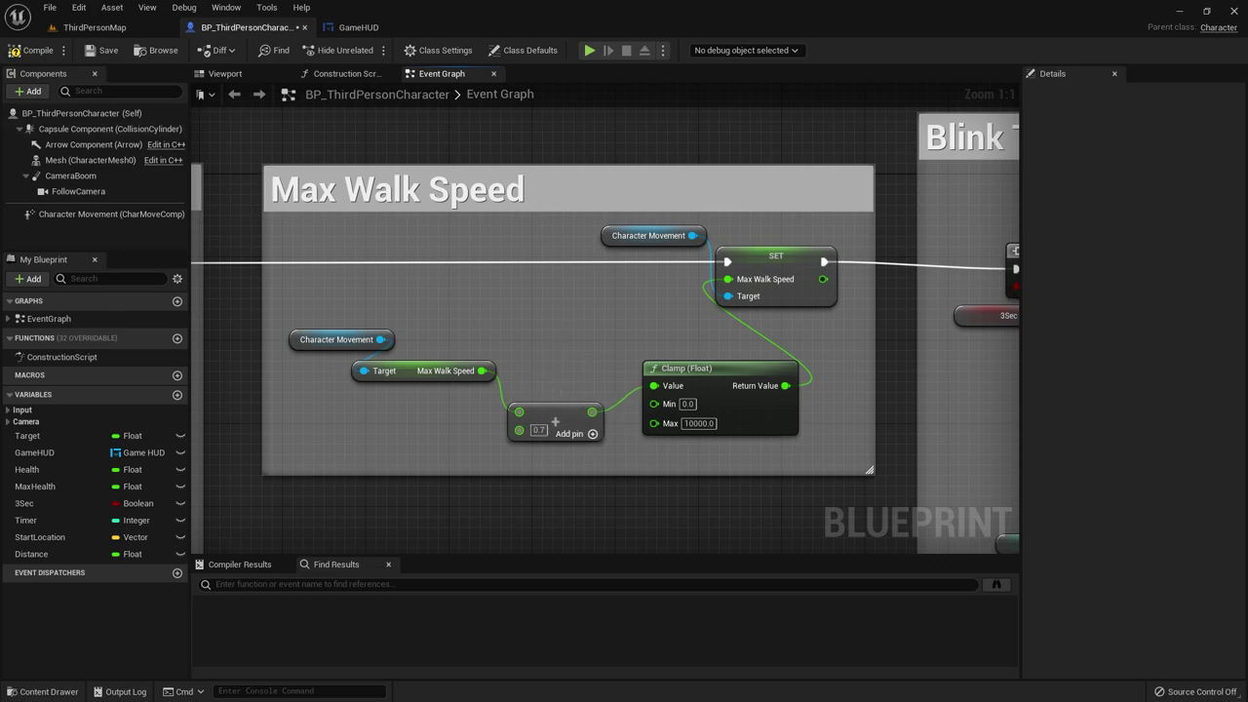